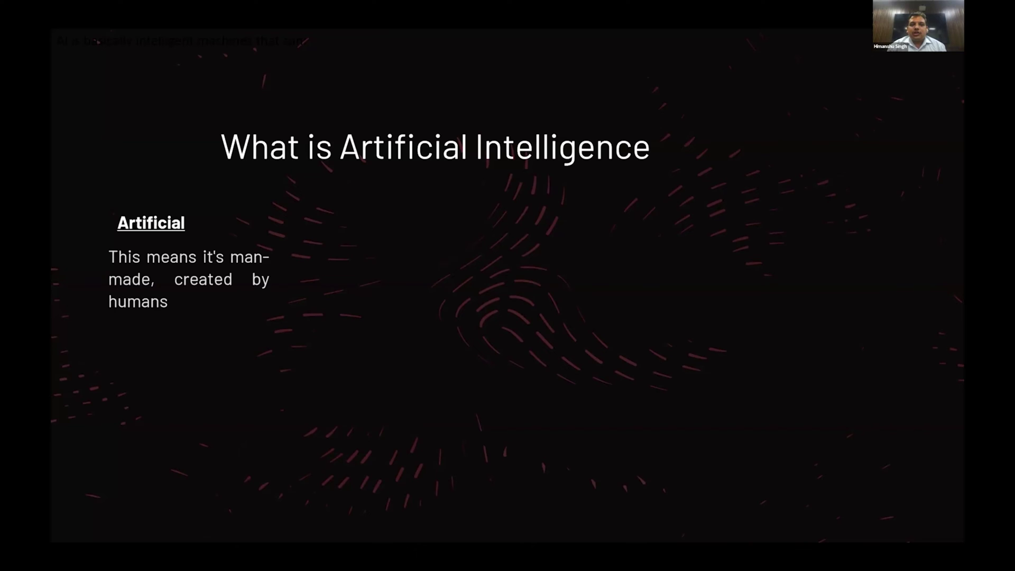
Advance the slideshow through the Intelligence definition, the Reconciliation point and the third timeline point
key("Right")
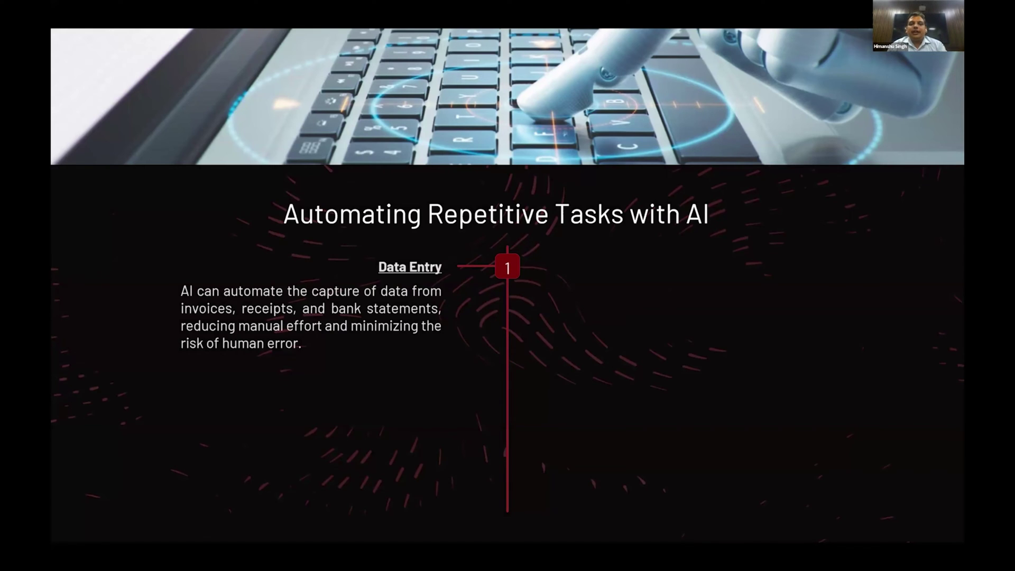
key("Right")
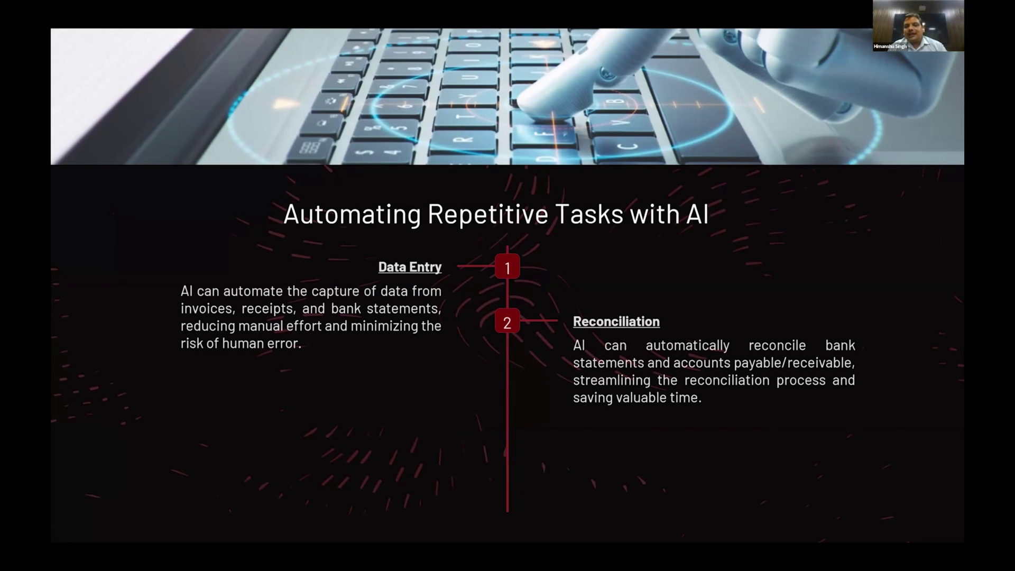
key("Right")
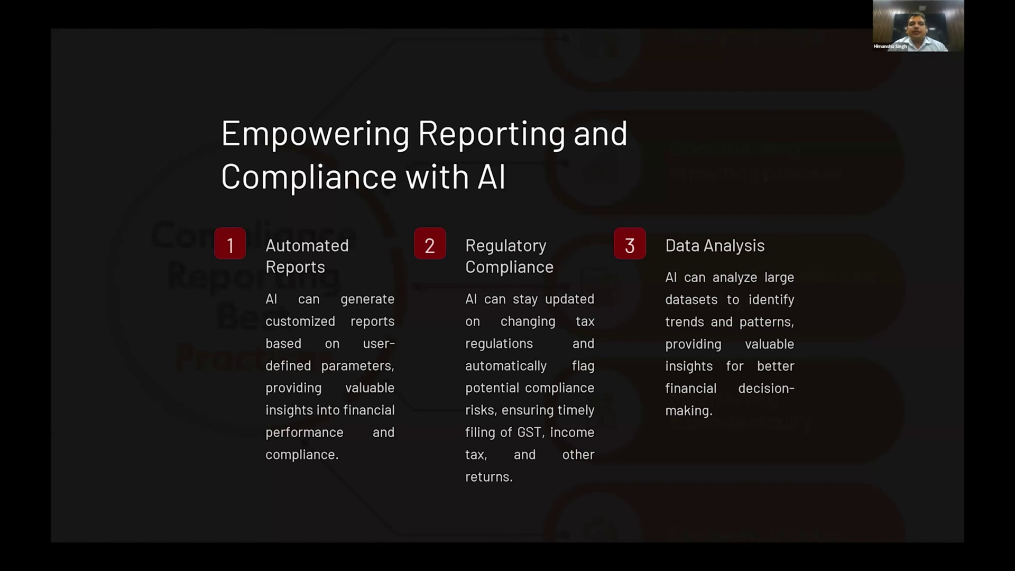
Advance the slideshow to the Streamlining Auditing with AI slide
key("Right")
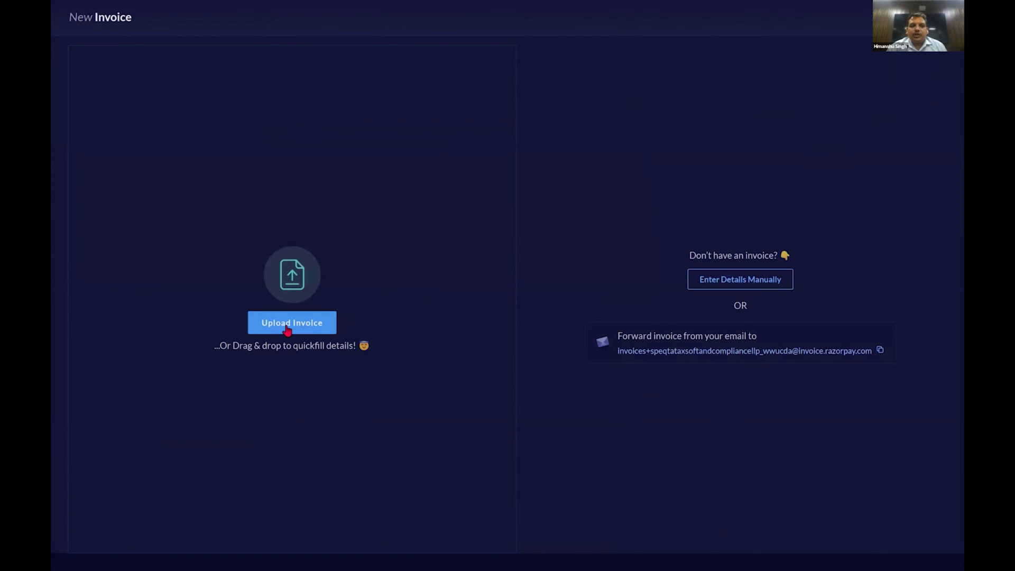
Upload the 'Invoice PDF' file to create invoice TEST/23 for Consultancy Fees
left_click(287, 329)
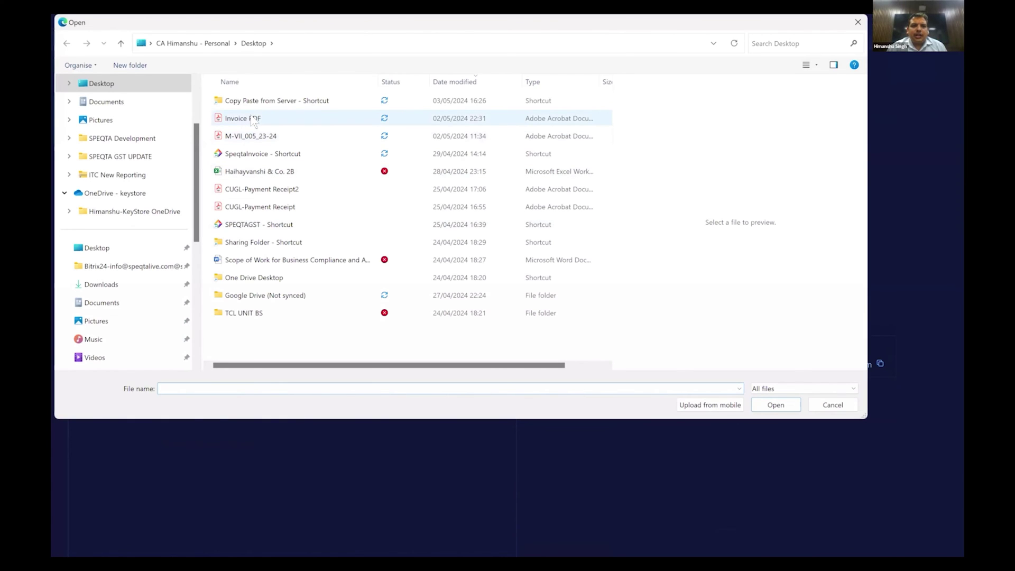
left_click(252, 120)
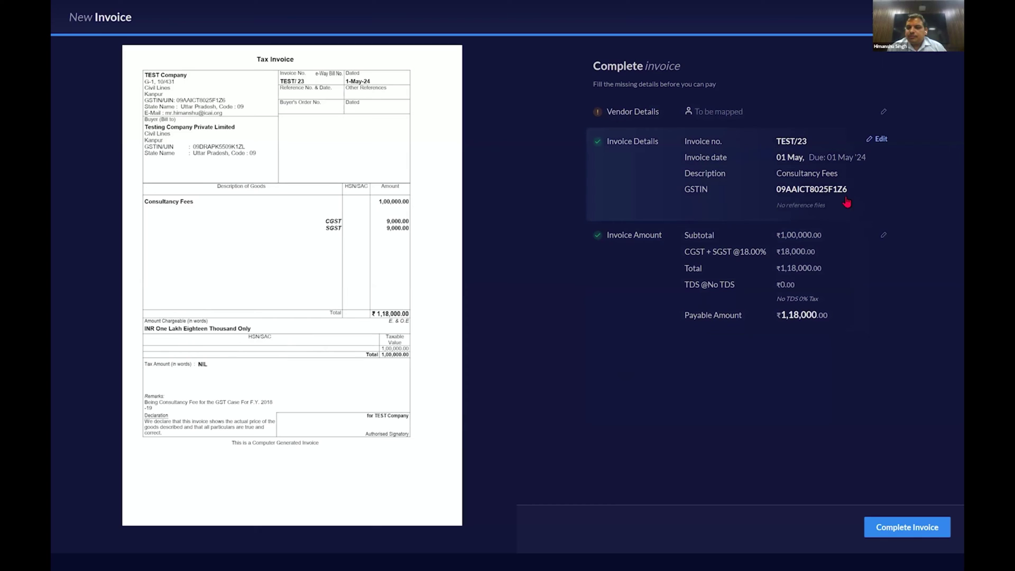
Add a 194J TDS deduction to the invoice amount, cutting the payable to ₹1,08,000
left_click(712, 284)
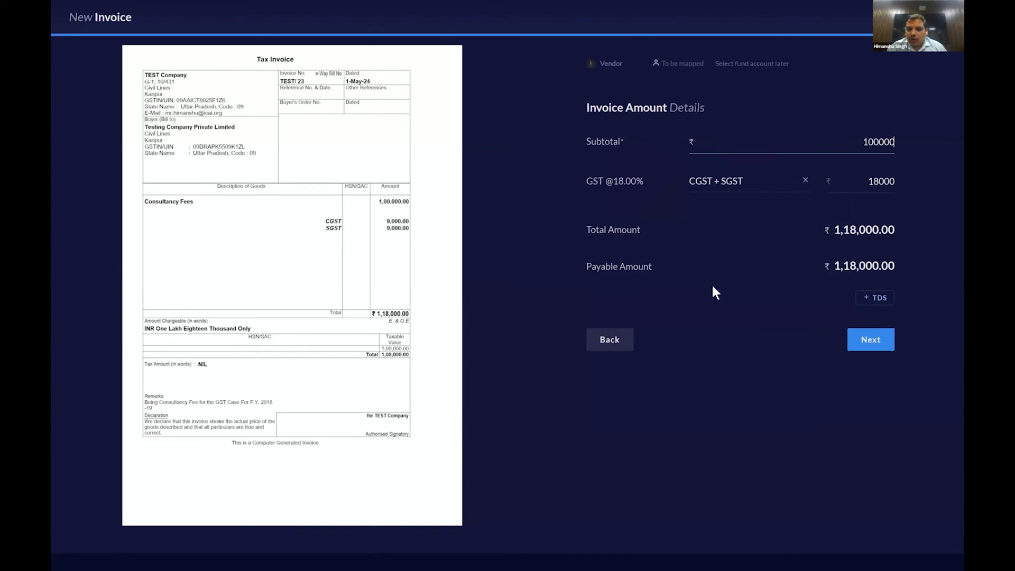
left_click(875, 297)
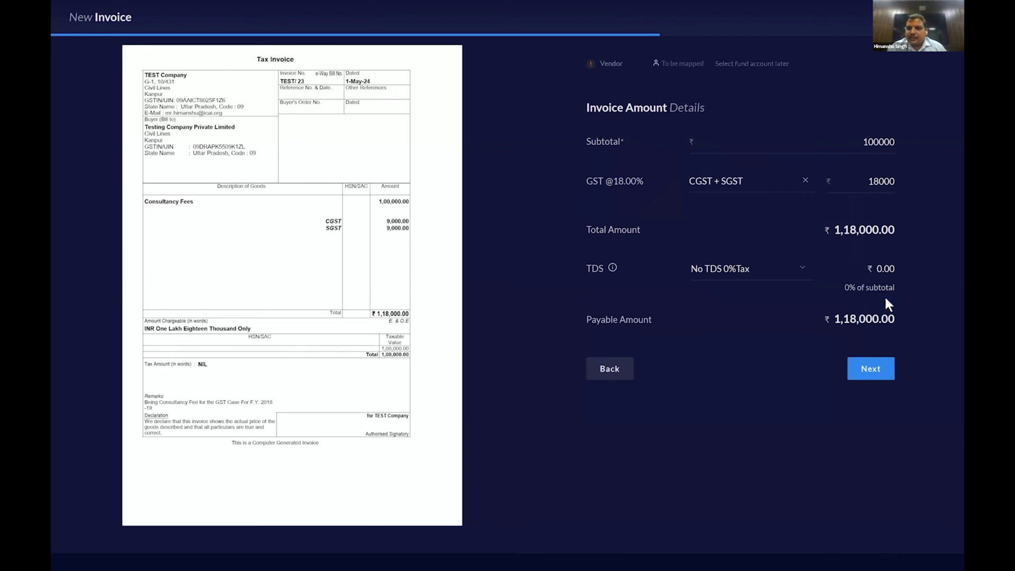
left_click(760, 274)
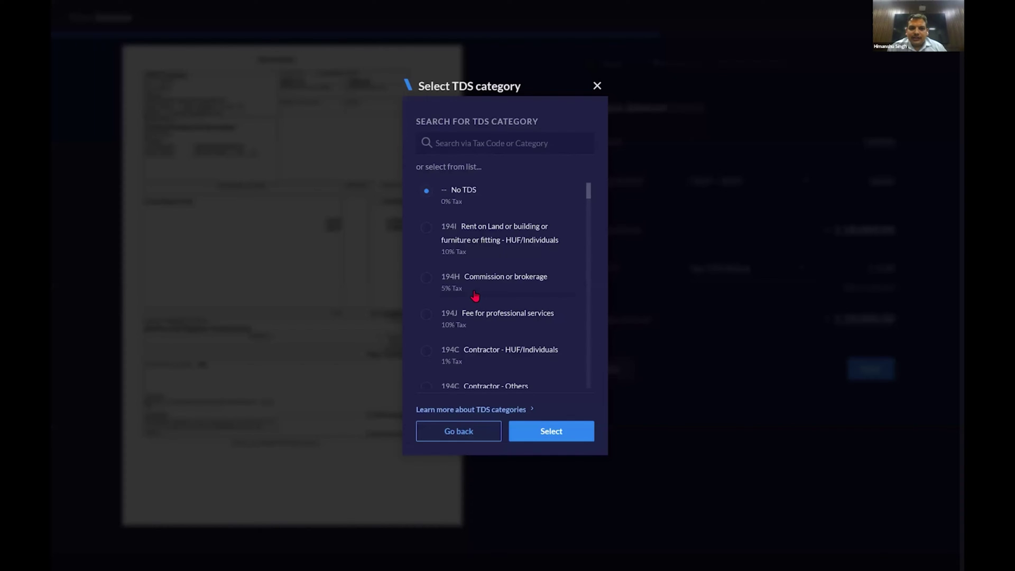
left_click(427, 314)
left_click(552, 430)
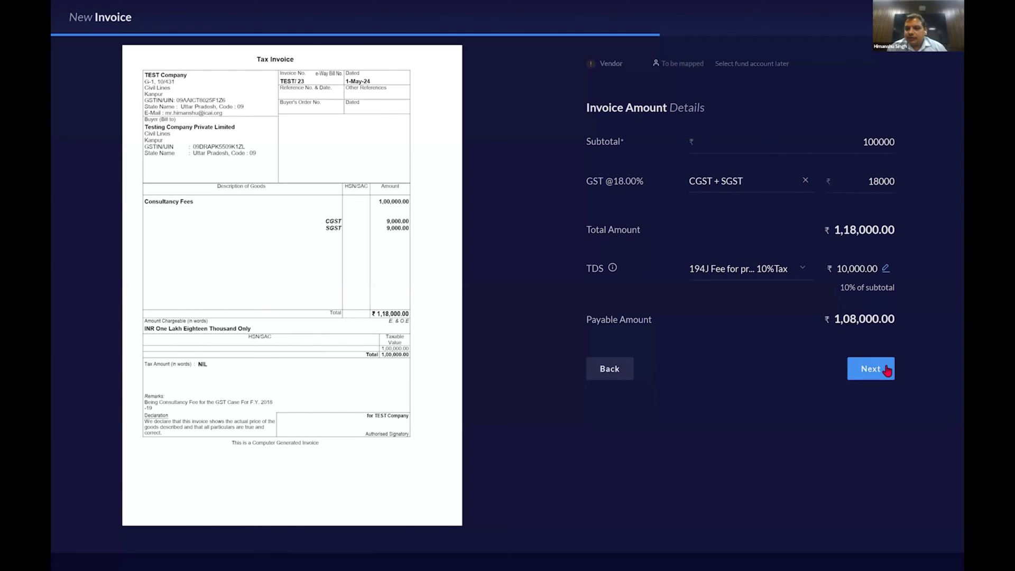
left_click(887, 371)
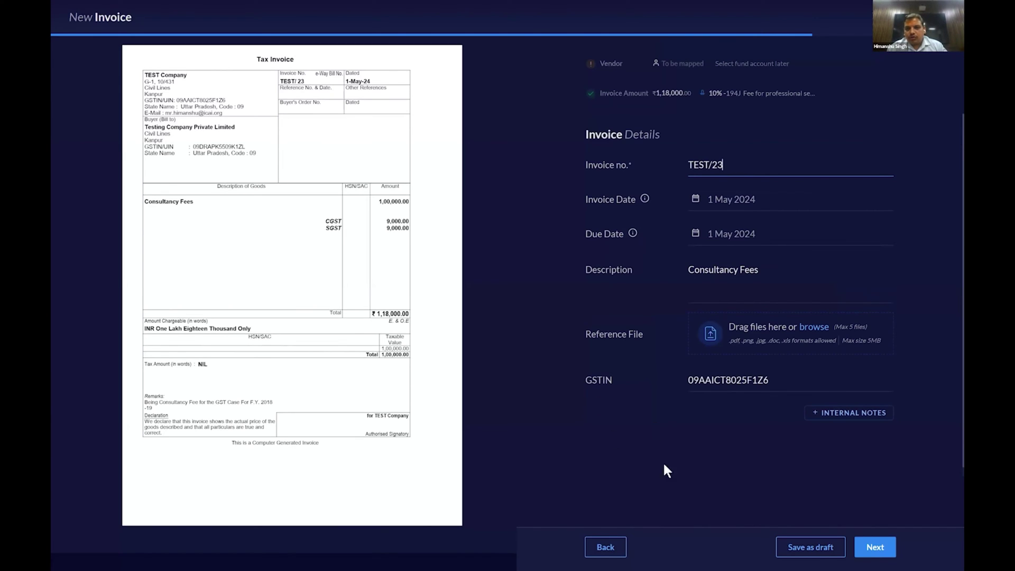
Leave the invoice editor and return to the vendor invoice list
left_click(590, 545)
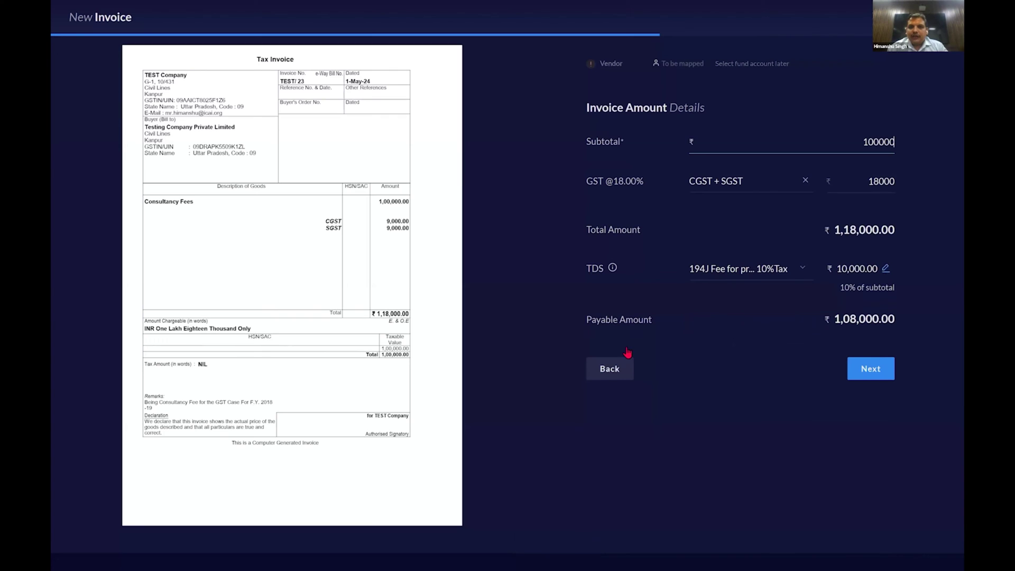
right_click(522, 392)
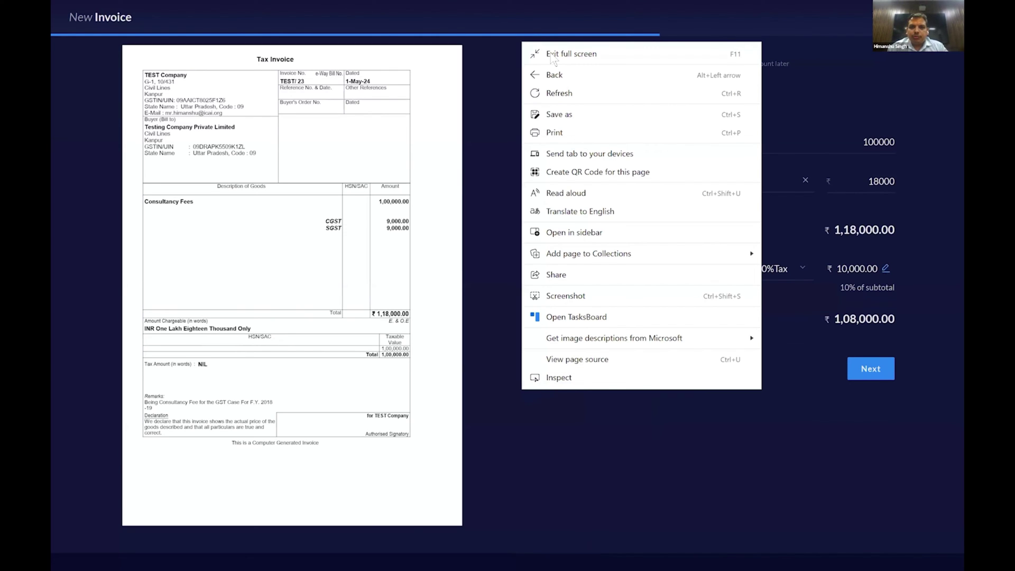
left_click(552, 75)
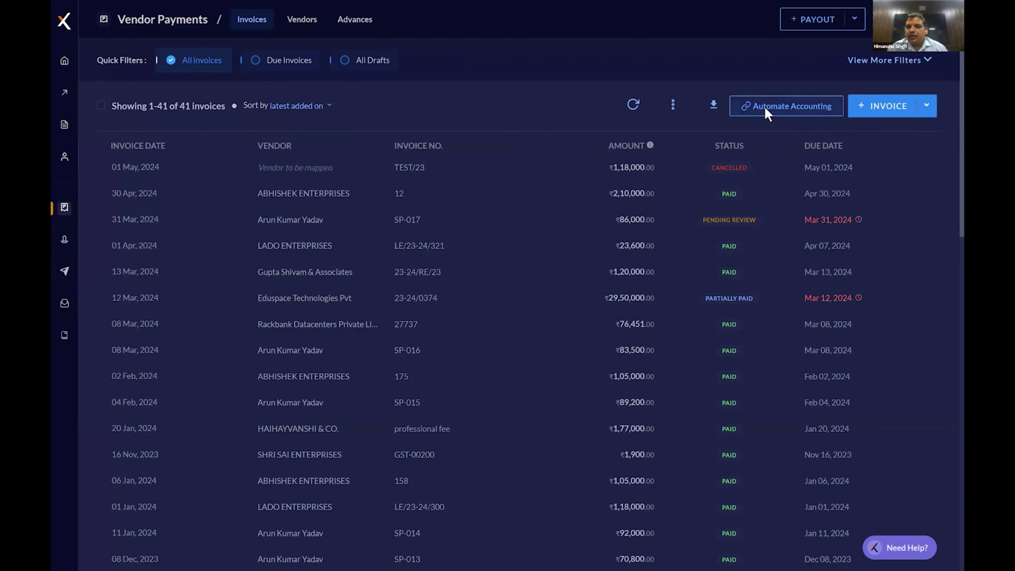
Choose Tally under Automate Accounting to open the Tally integration guide
left_click(768, 110)
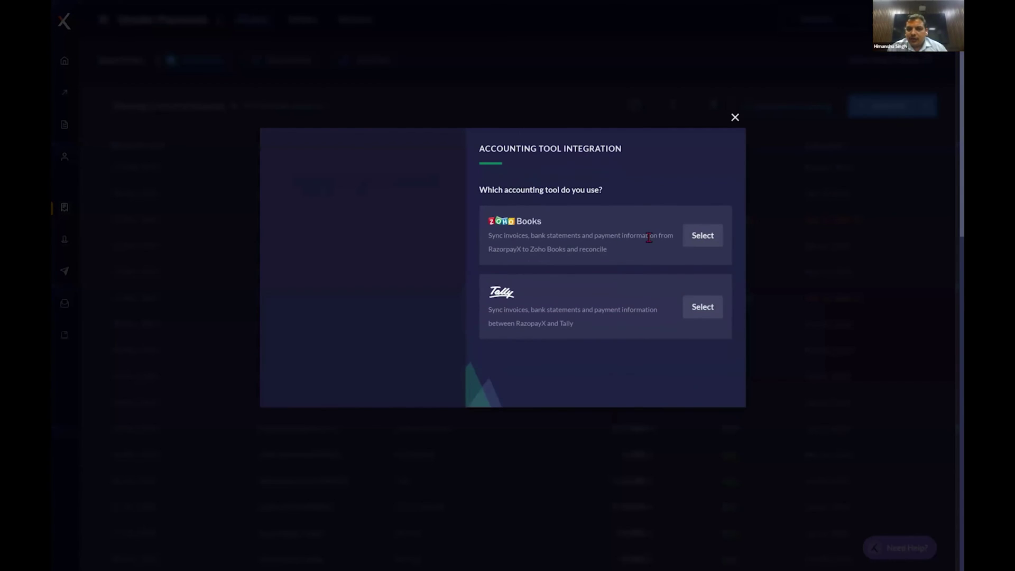
left_click(699, 307)
left_click(699, 311)
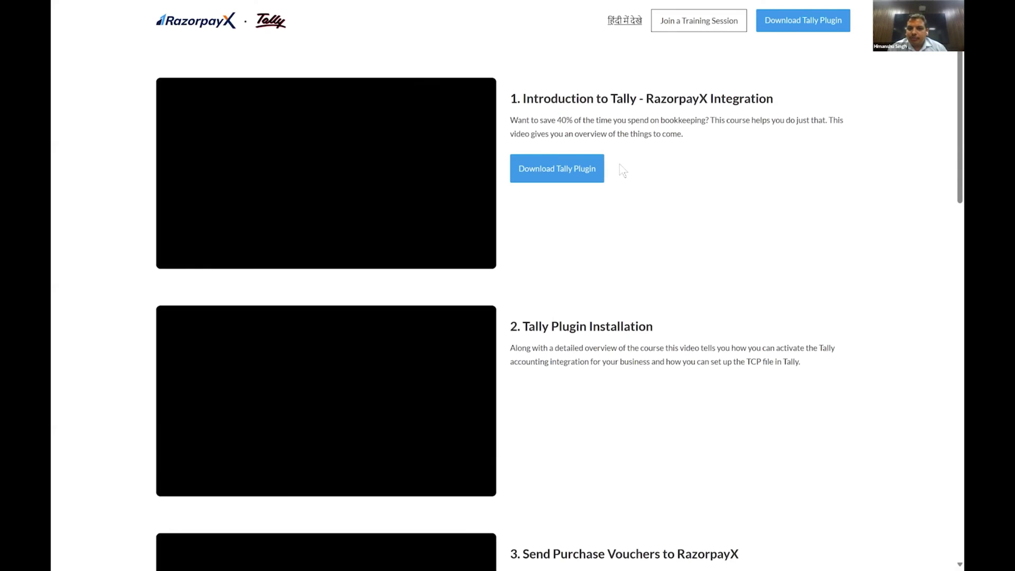
scroll(599, 302, "down", 1)
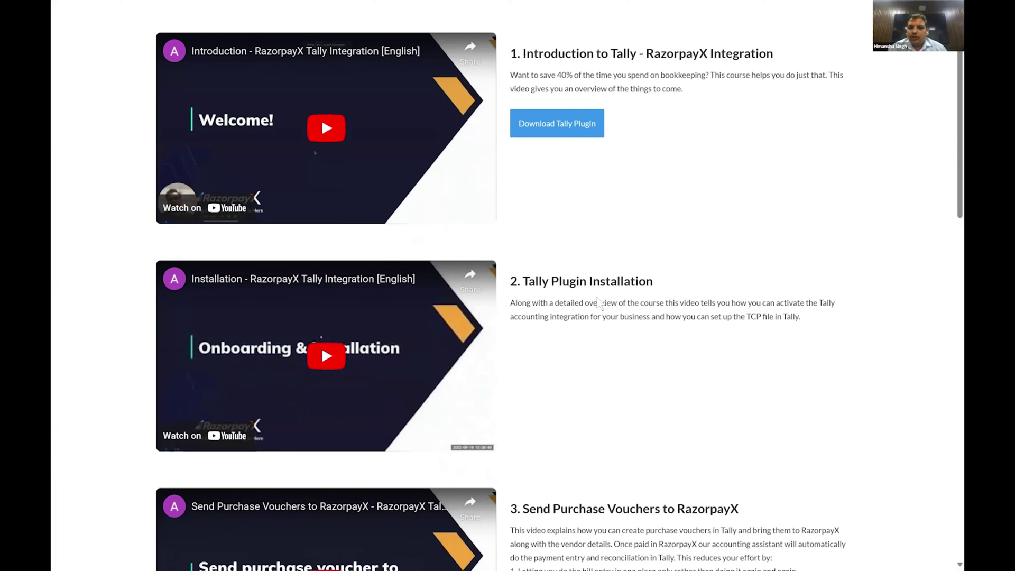
scroll(599, 301, "down", 2)
scroll(598, 344, "down", 2)
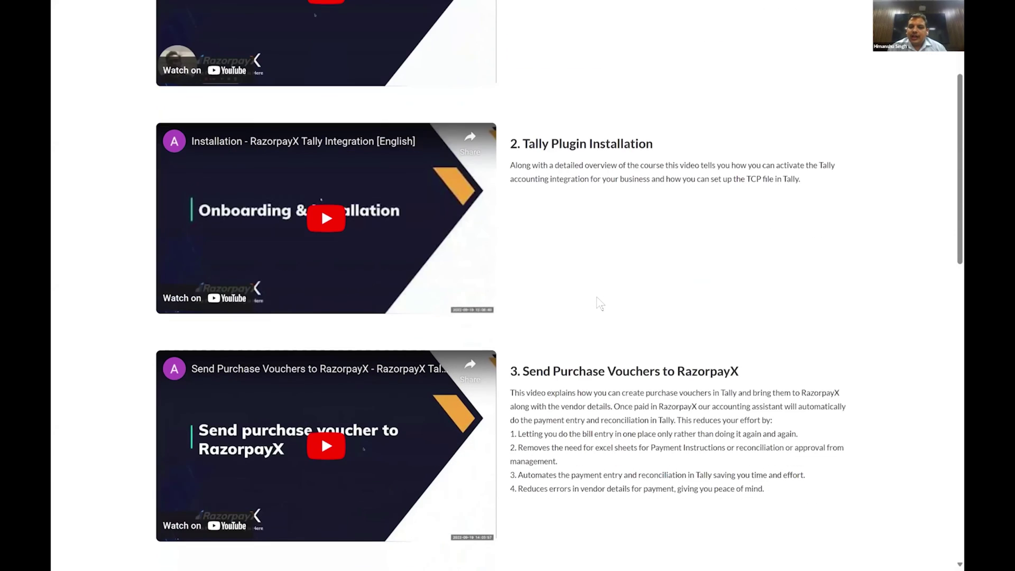
scroll(599, 386, "down", 1)
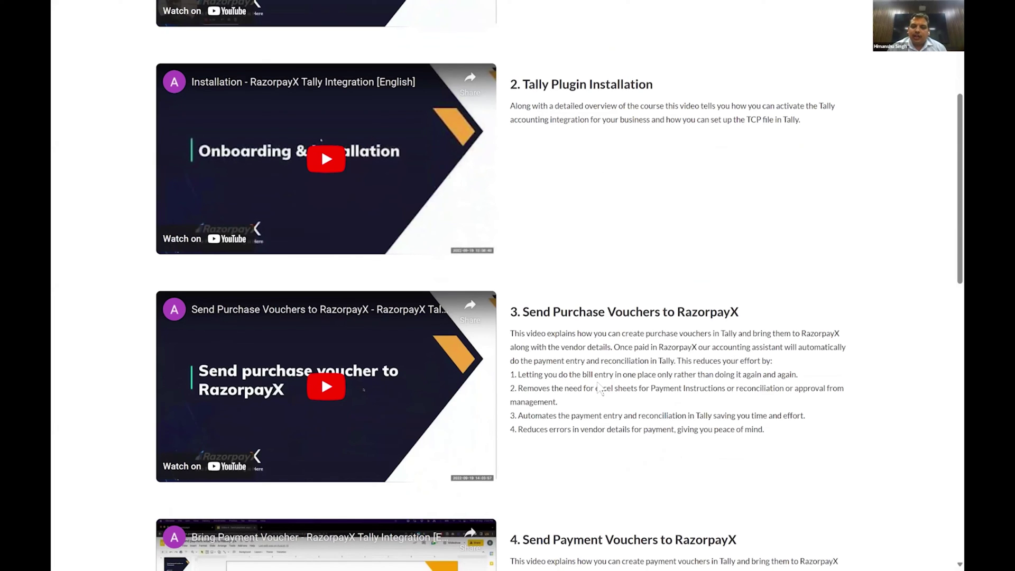
scroll(599, 388, "down", 2)
scroll(597, 383, "down", 2)
scroll(597, 382, "down", 2)
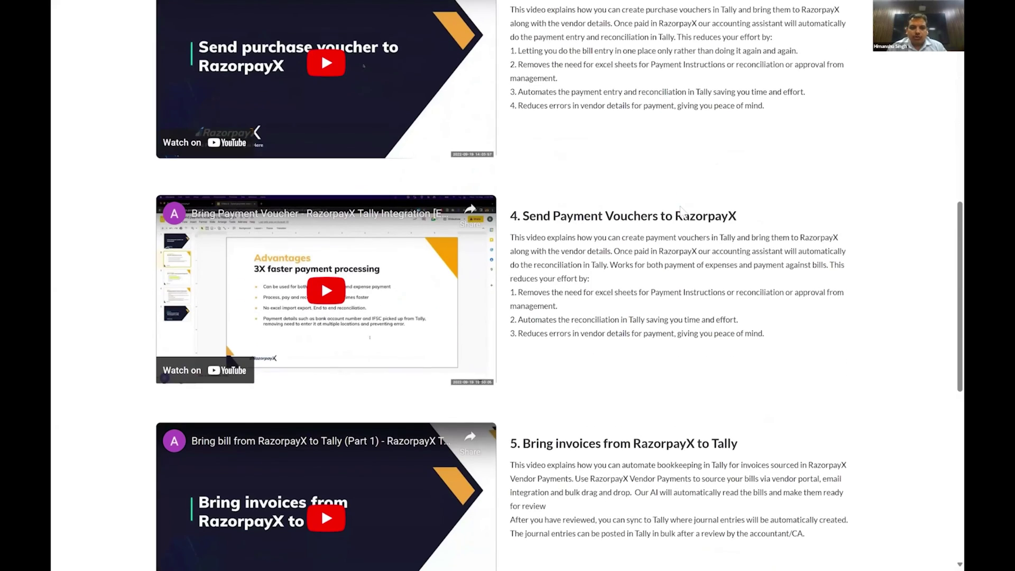
scroll(680, 208, "down", 2)
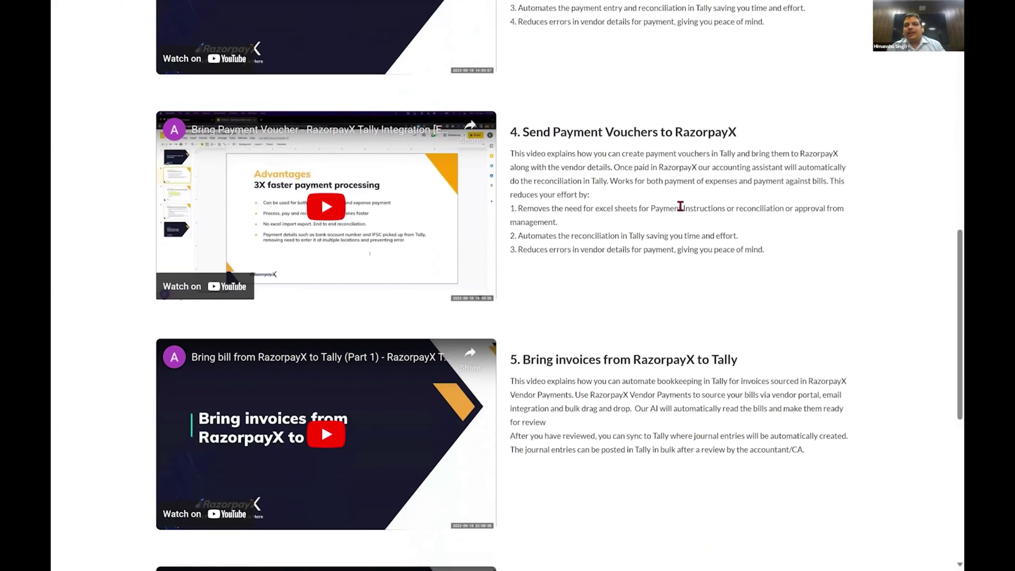
scroll(680, 207, "up", 3)
scroll(680, 208, "up", 1)
scroll(682, 210, "up", 5)
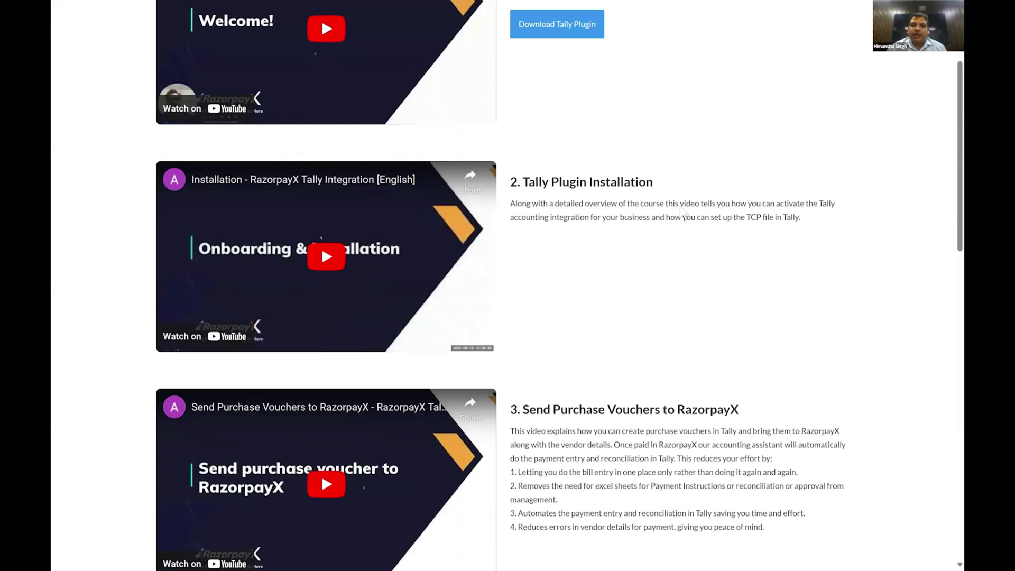
scroll(681, 209, "up", 3)
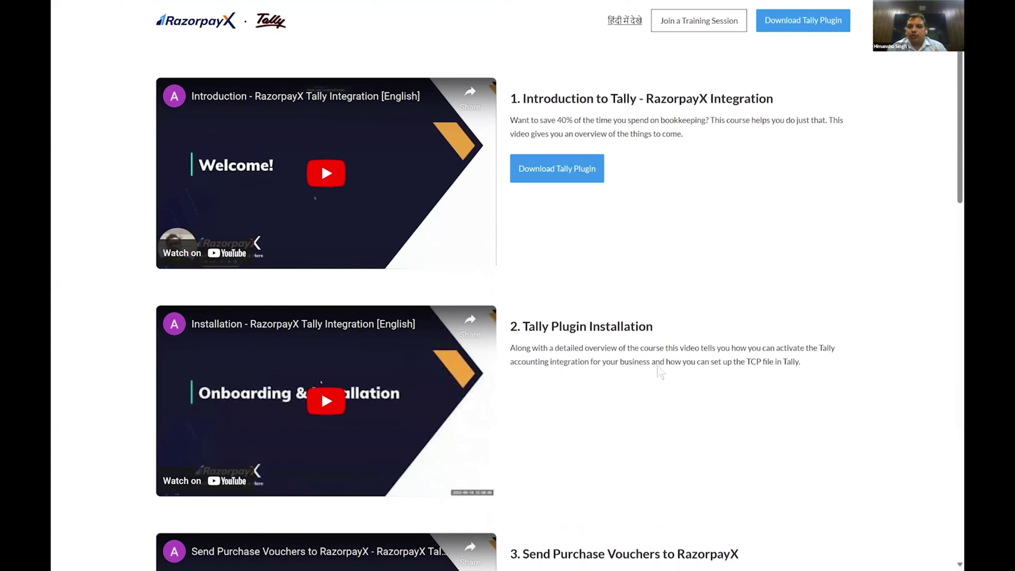
Open the browser's context menu on the Tally integration guide page
right_click(690, 203)
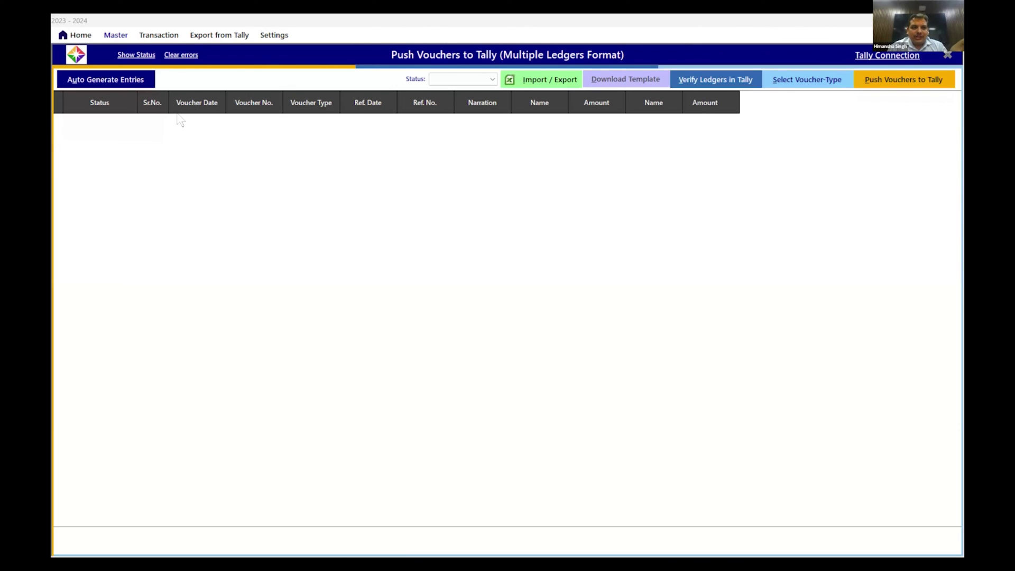
Auto-generate entries for 01-04-2023 to 31-03-2024: Monthly, Last Date, Fixed 240000, then calculate
left_click(84, 81)
type("a")
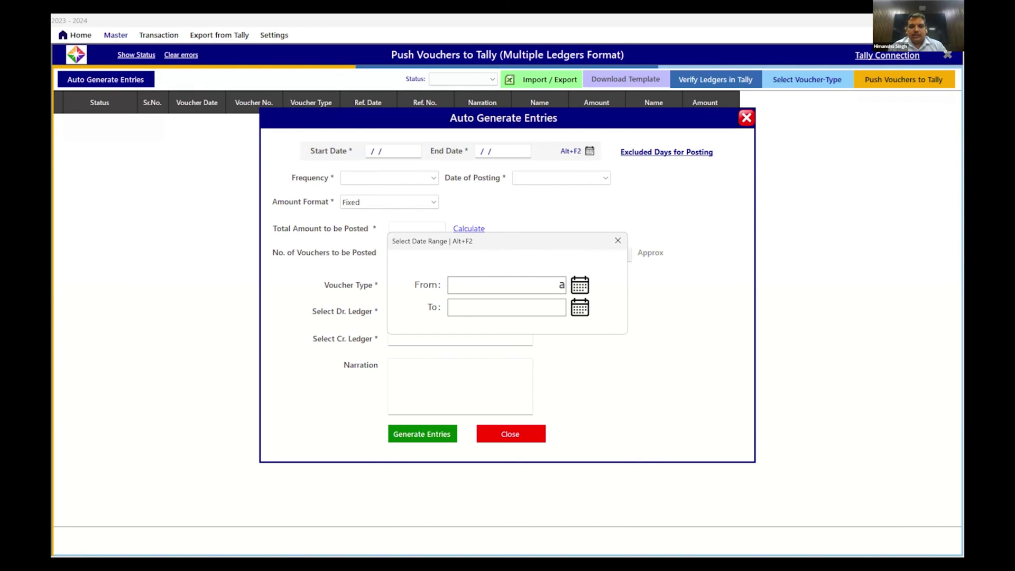
type("0")
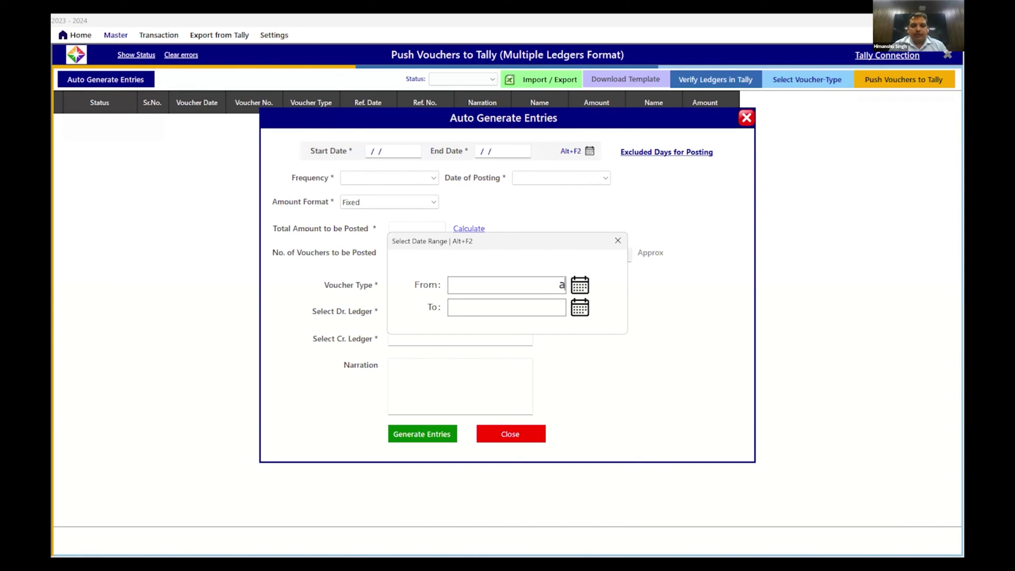
type("1-04-2023")
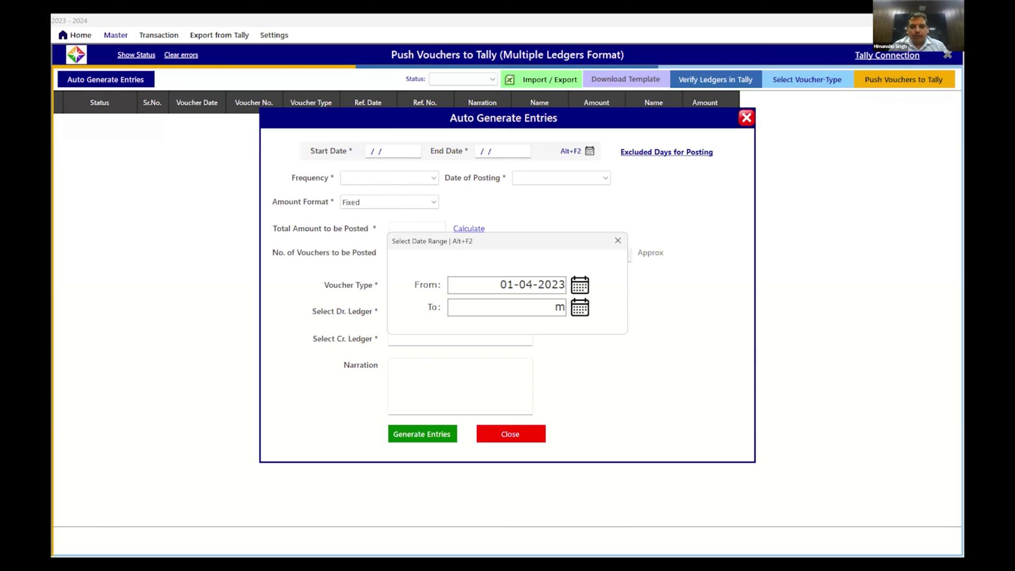
type("m24")
key("Return")
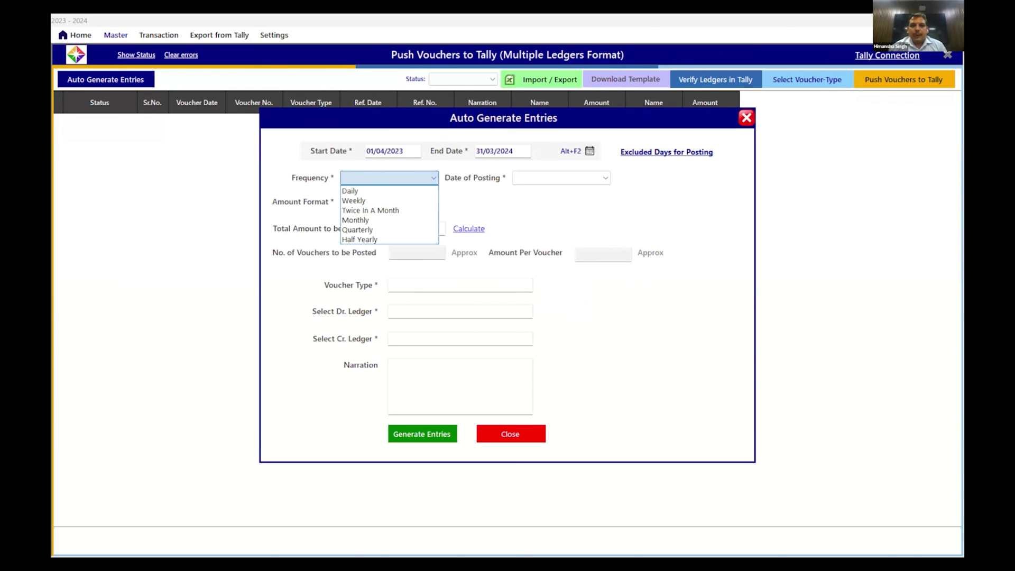
key("Down")
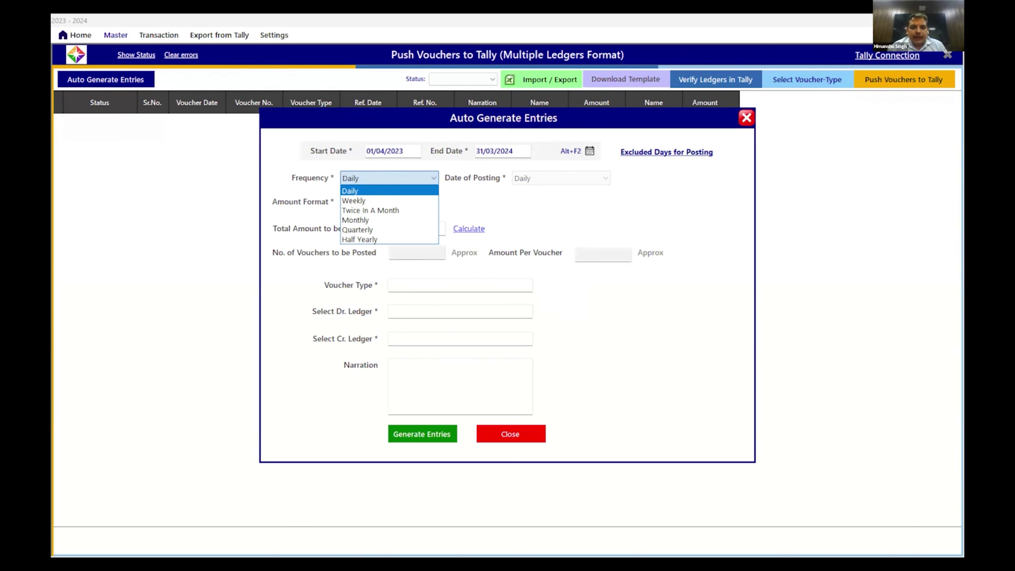
key("Down")
key("Down")
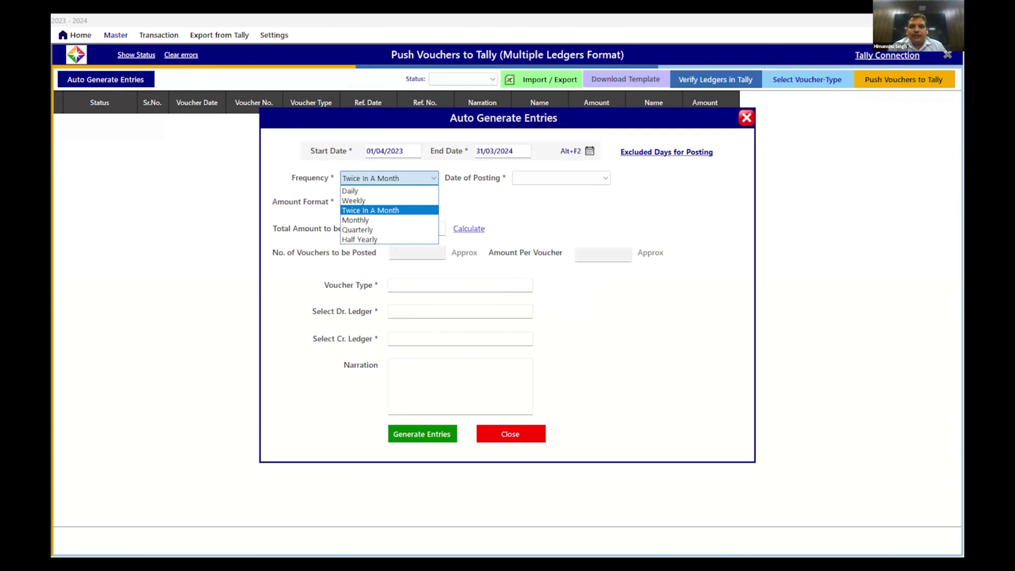
key("Down")
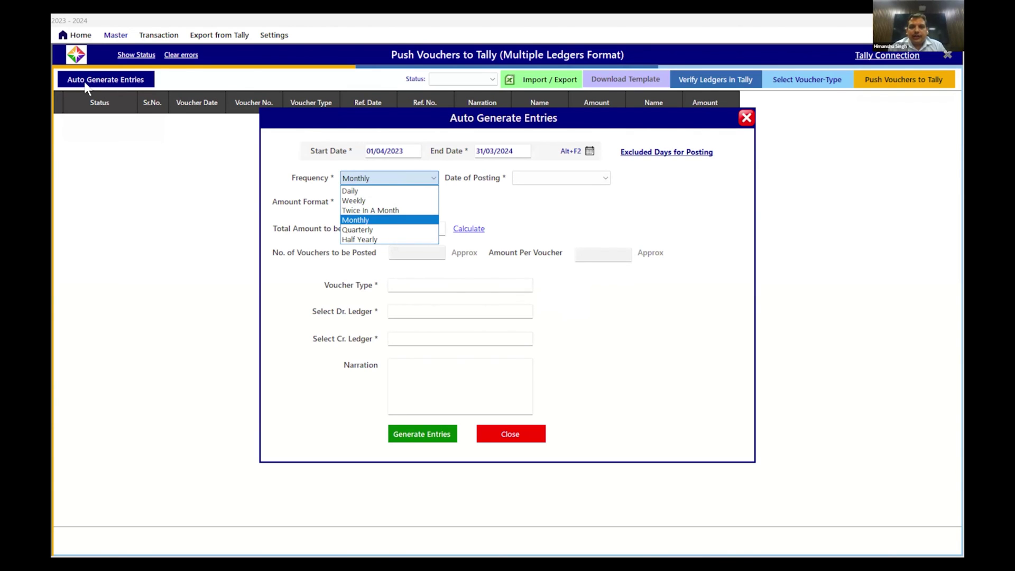
key("Return")
key("Down")
key("Down")
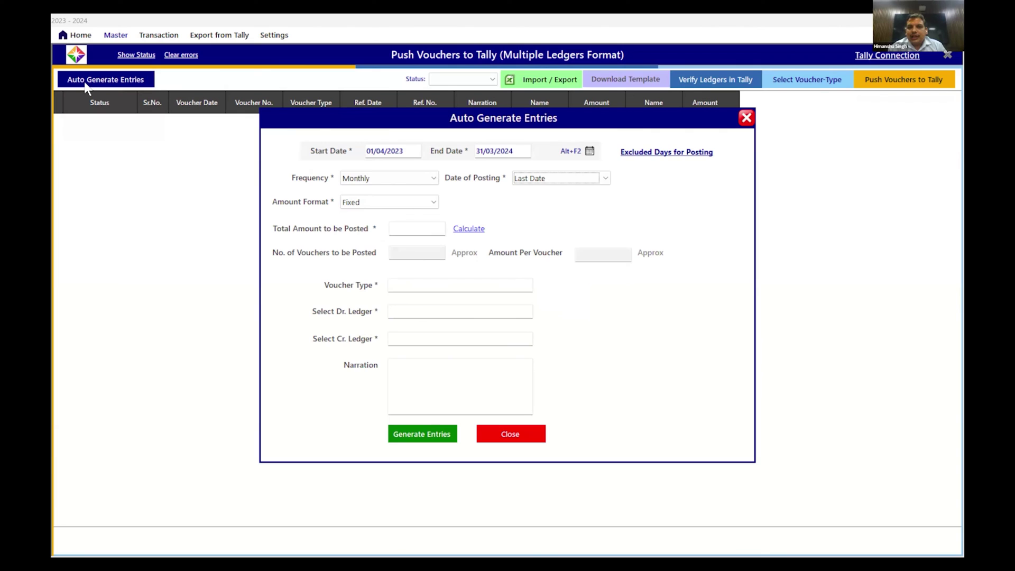
key("Return")
key("Return")
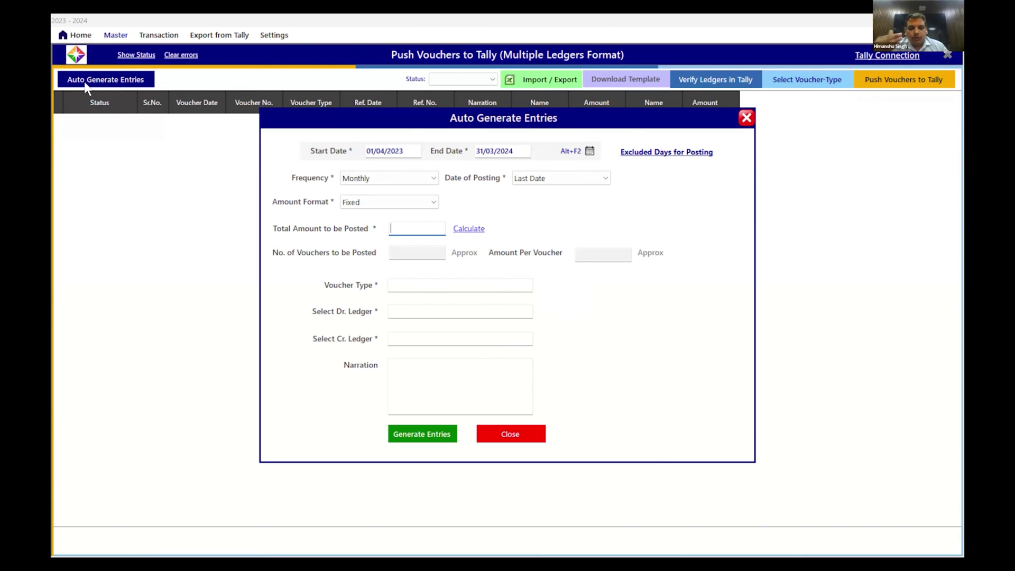
type("240")
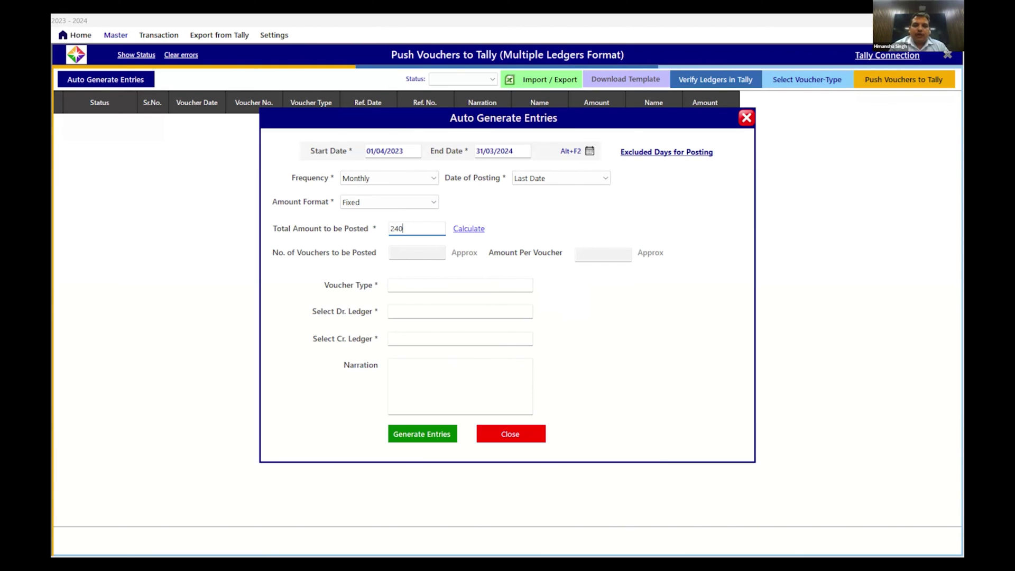
type("000")
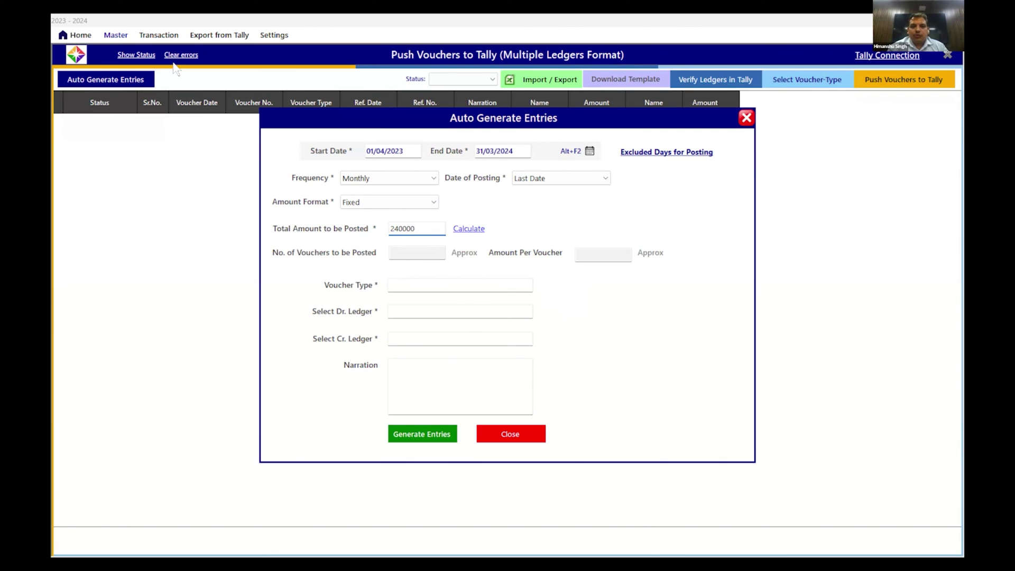
left_click(468, 229)
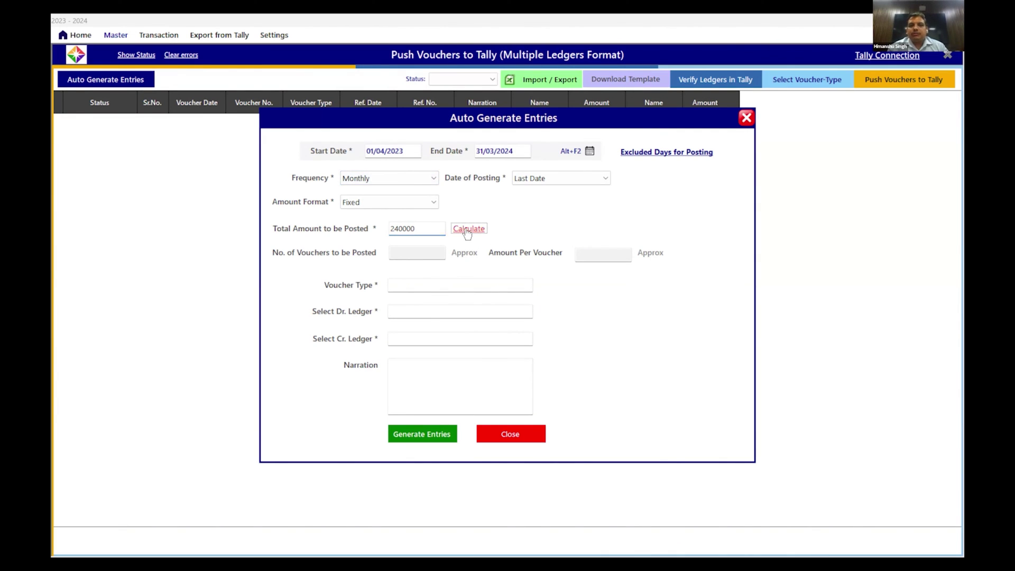
Set the voucher type to Journal
left_click(436, 286)
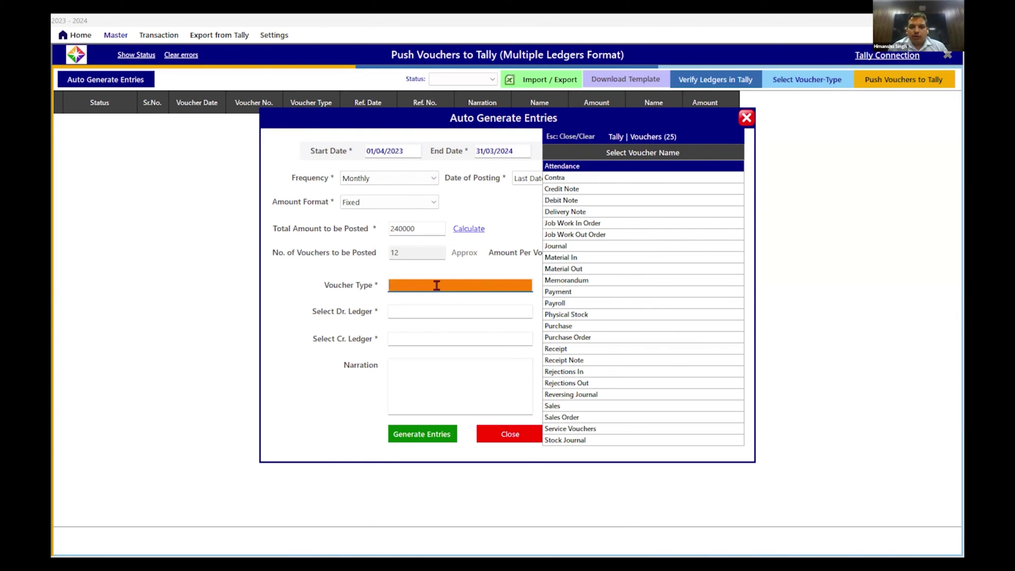
type("ju")
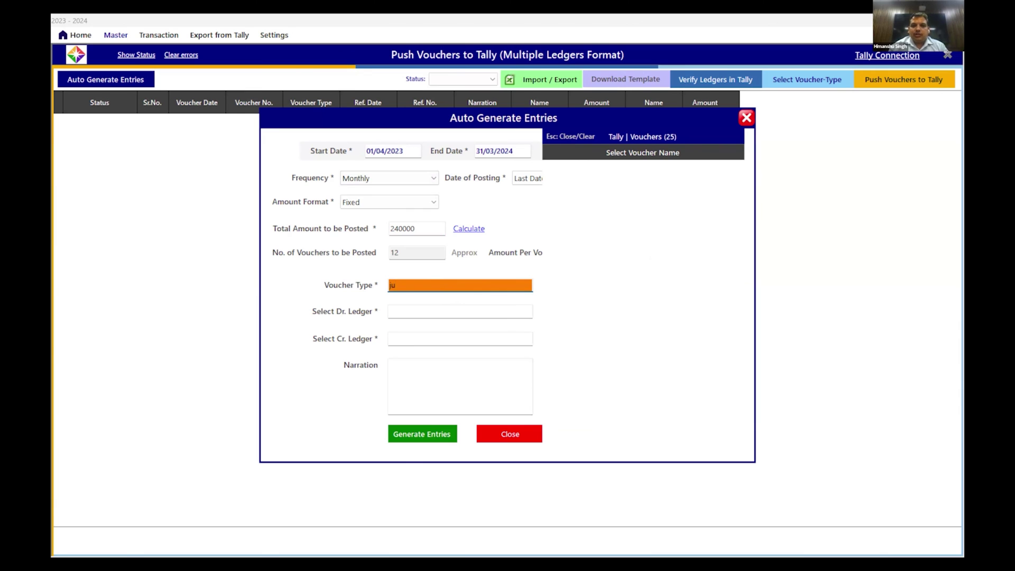
key("BackSpace")
type("ou")
key("Return")
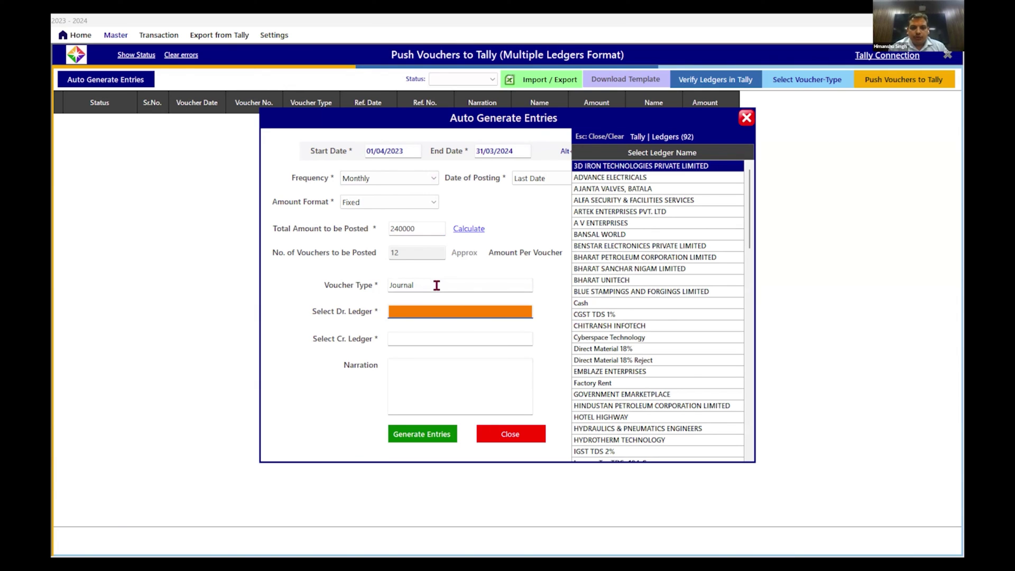
Debit Factory Rent, credit Rent Payable, with narration 'Being Rent is recorded'
type("ren")
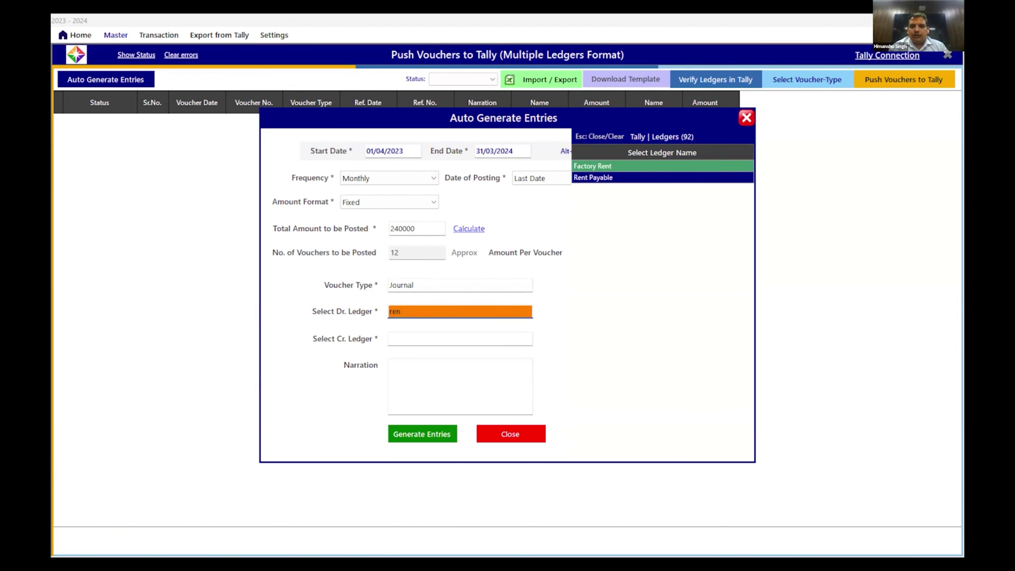
key("Up")
key("Return")
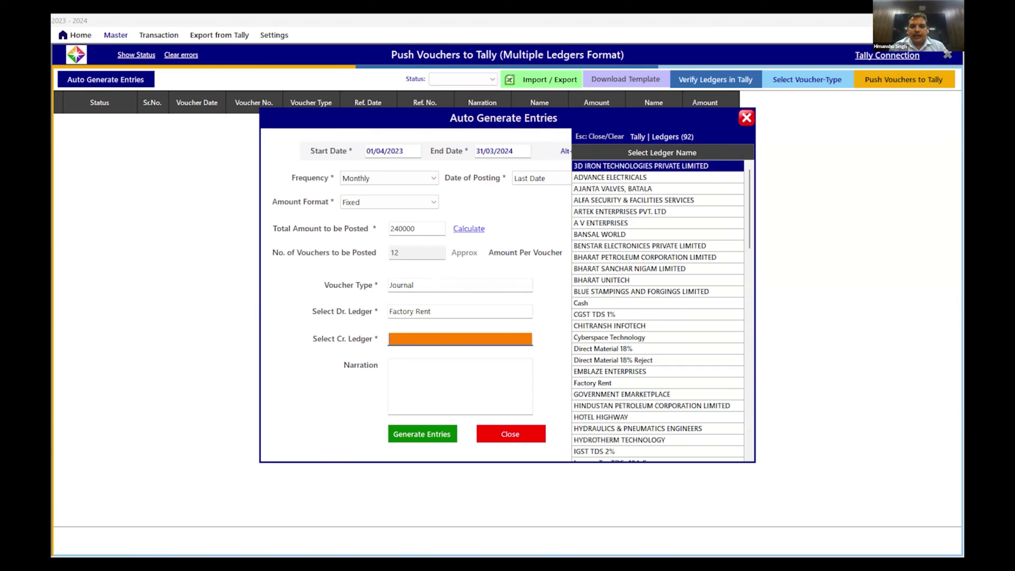
type("rent")
key("Down")
key("Return")
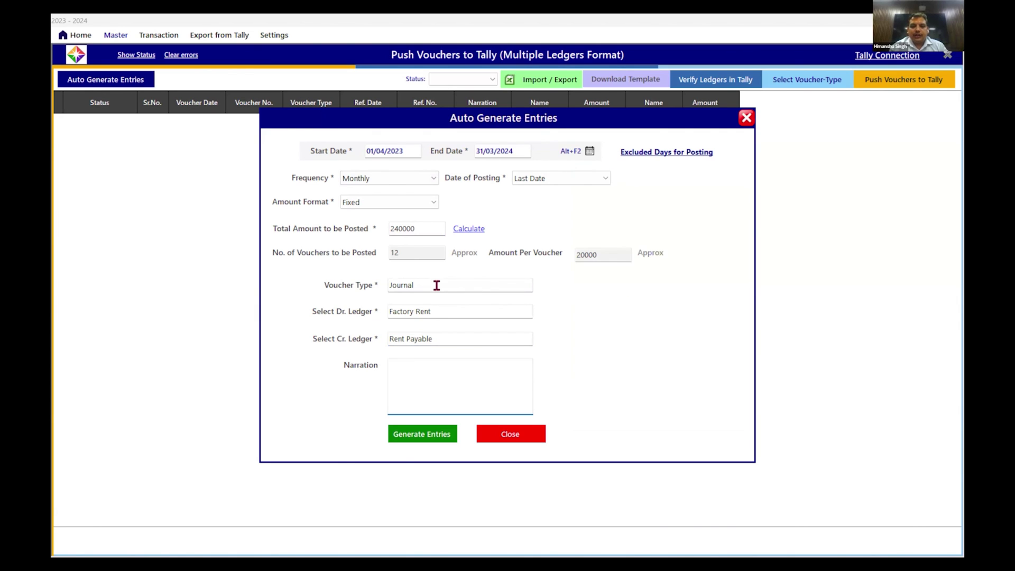
type("Being Rent")
type(" is recorded")
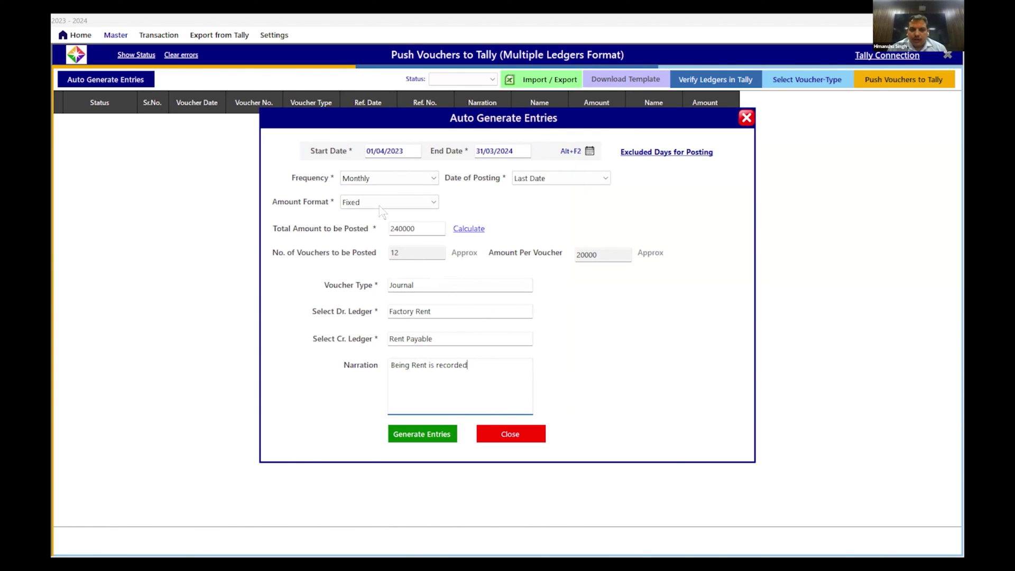
Generate the 12 monthly 20,000 rent vouchers and push them to Tally
left_click(425, 434)
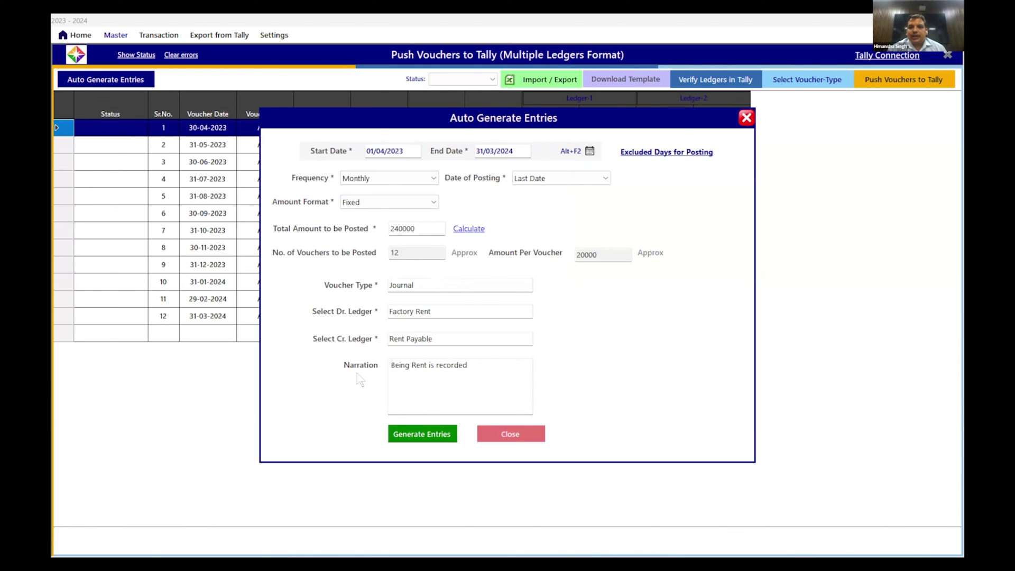
left_click(510, 437)
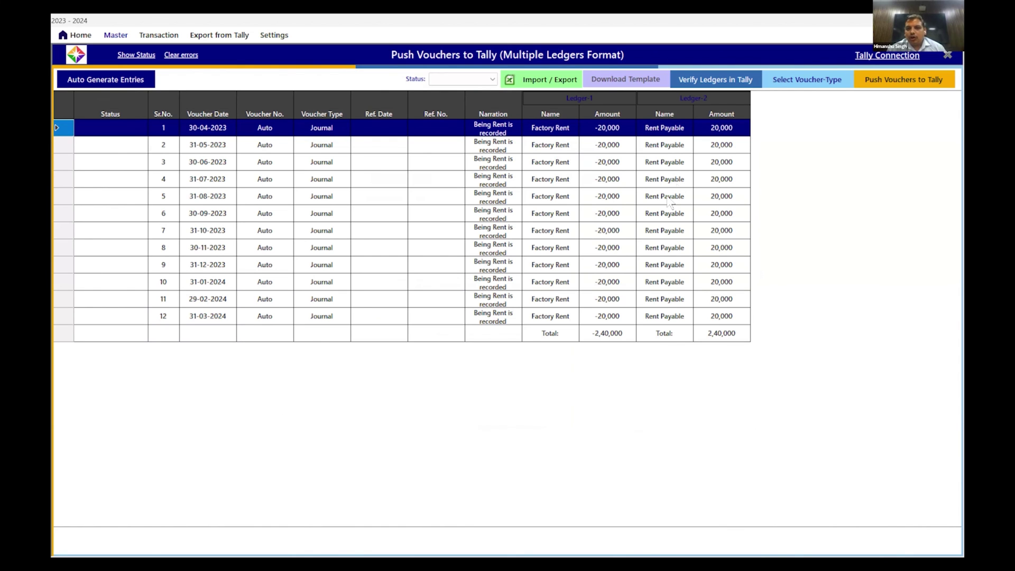
left_click(876, 87)
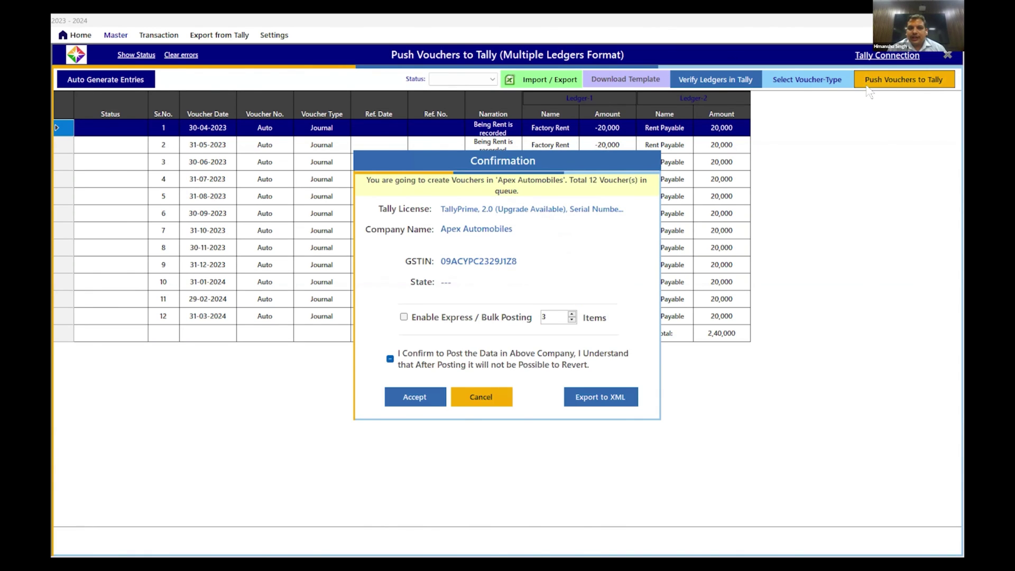
left_click(405, 403)
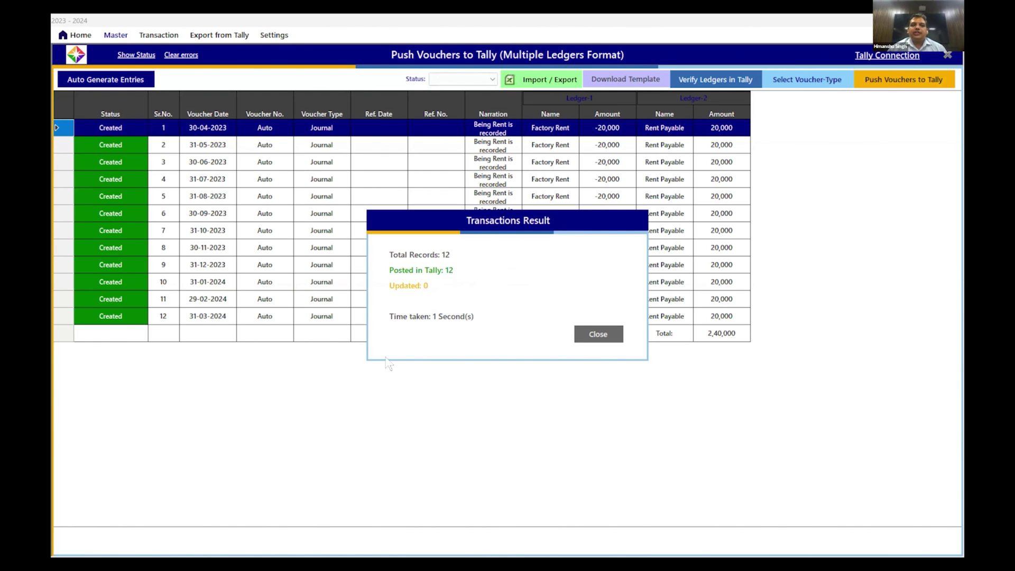
left_click(599, 339)
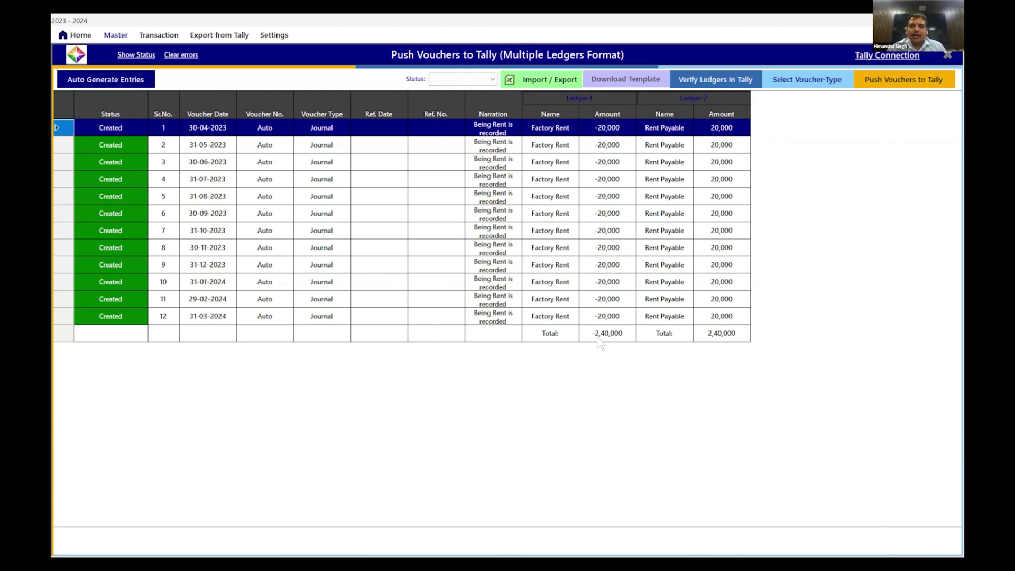
left_click(143, 83)
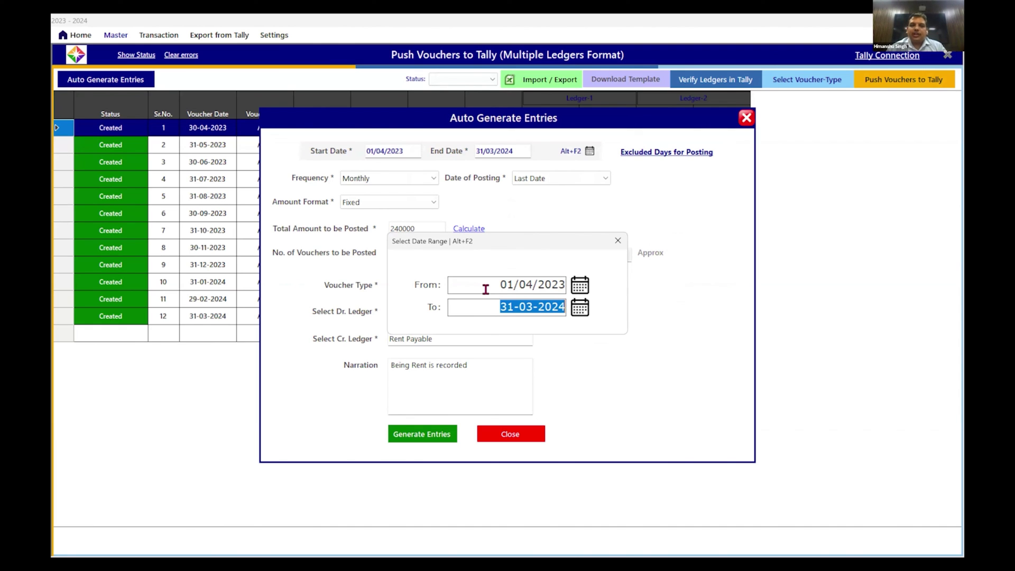
left_click(617, 240)
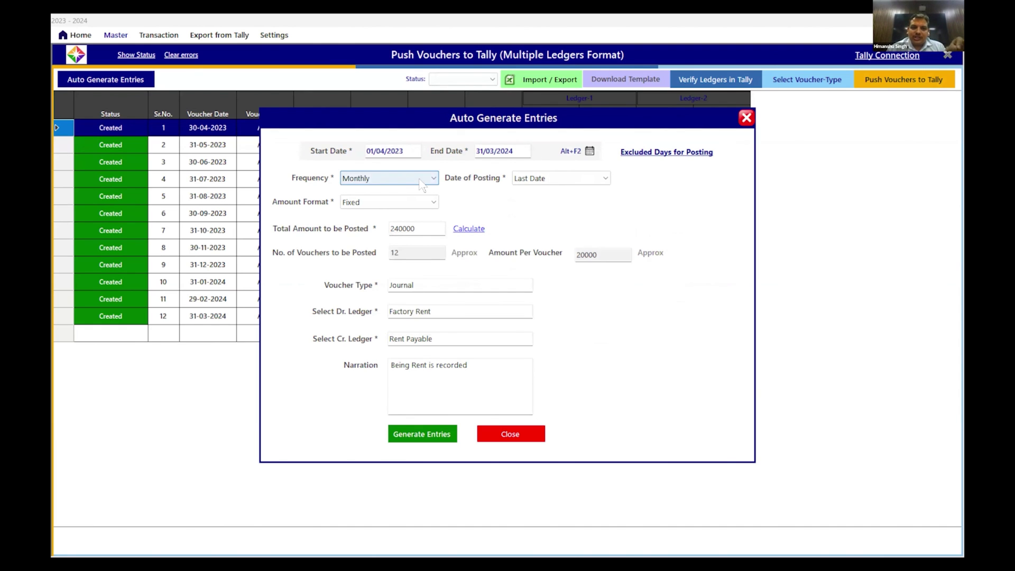
left_click(391, 178)
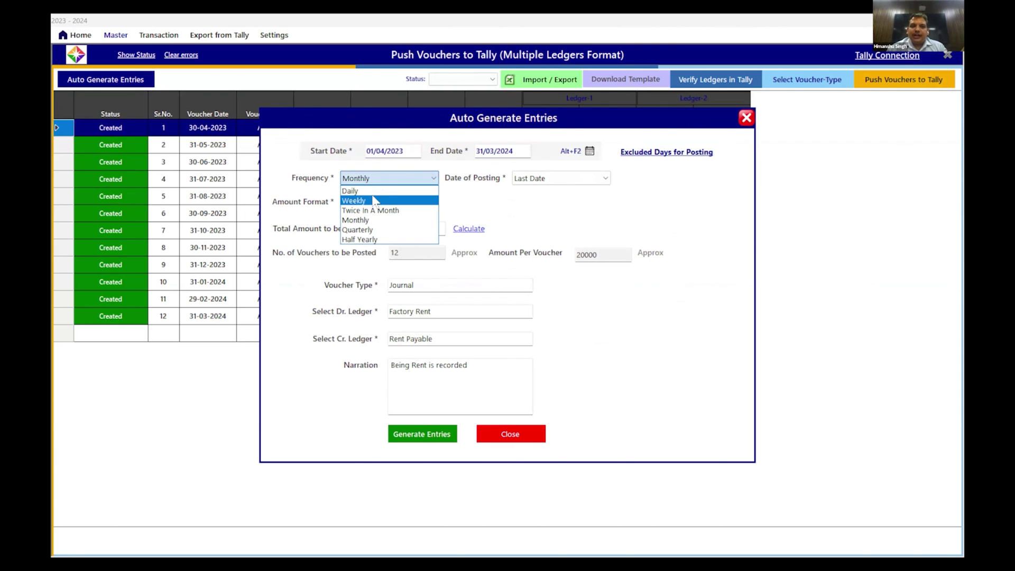
left_click(373, 201)
left_click(372, 179)
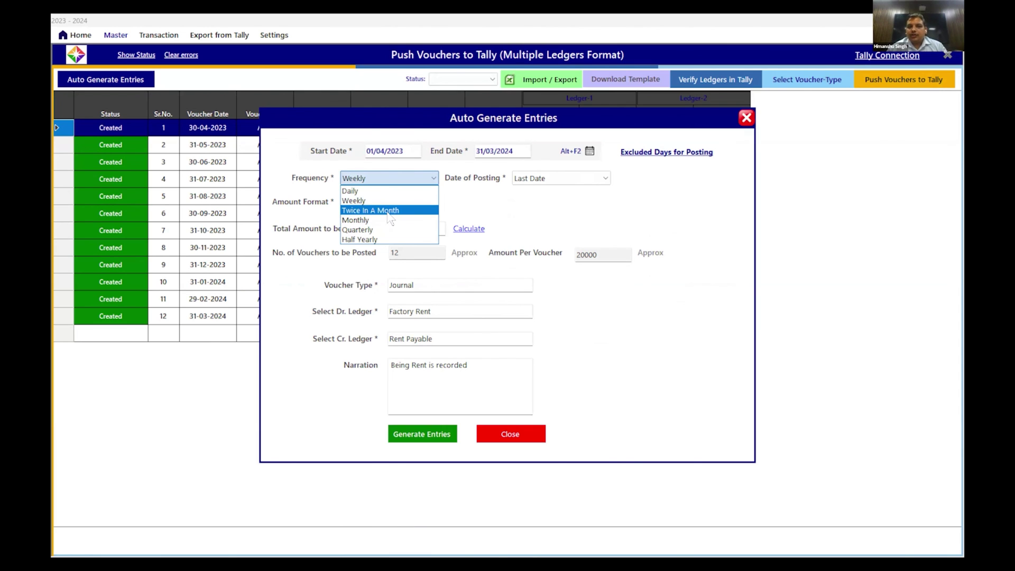
left_click(388, 211)
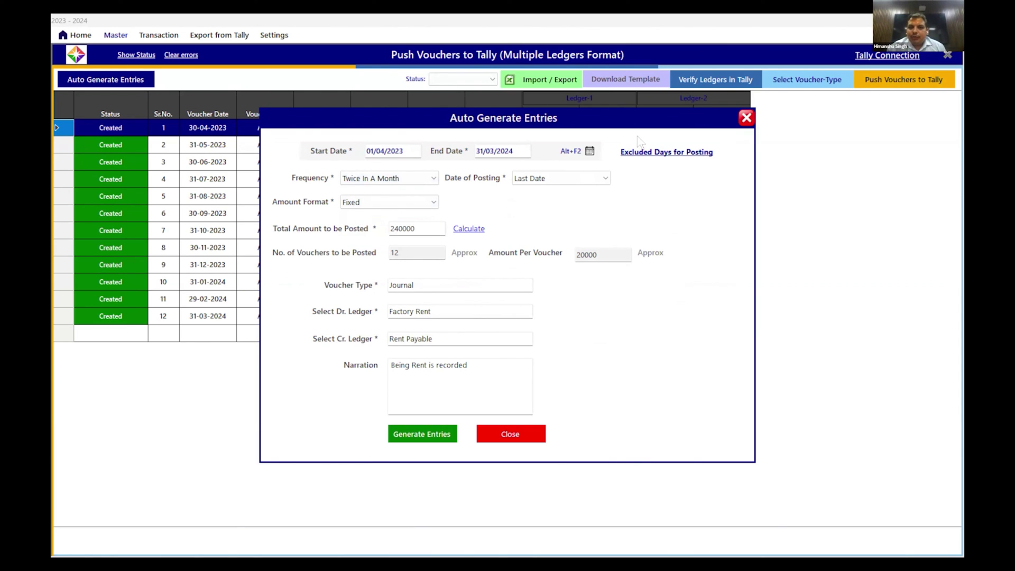
left_click(747, 119)
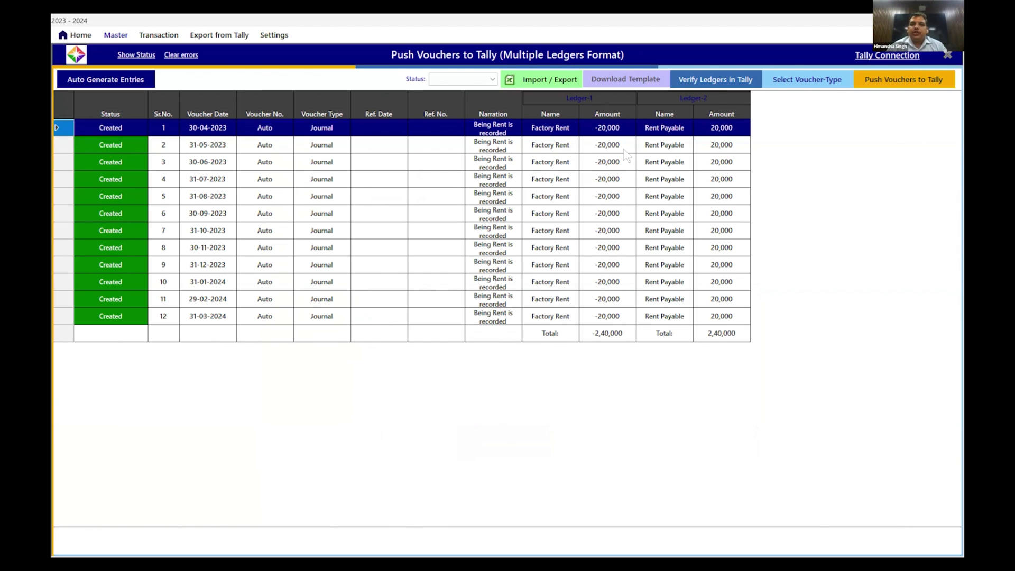
Switch auto-generate frequency to Daily without generating, then exit the voucher push screen
left_click(135, 82)
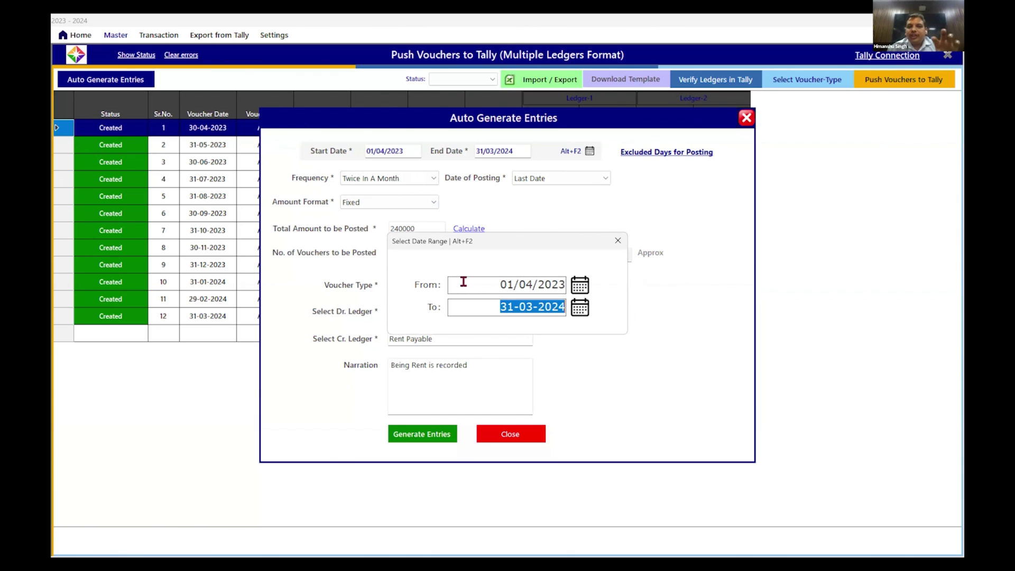
key("Return")
key("alt+Down")
key("Up")
key("Up")
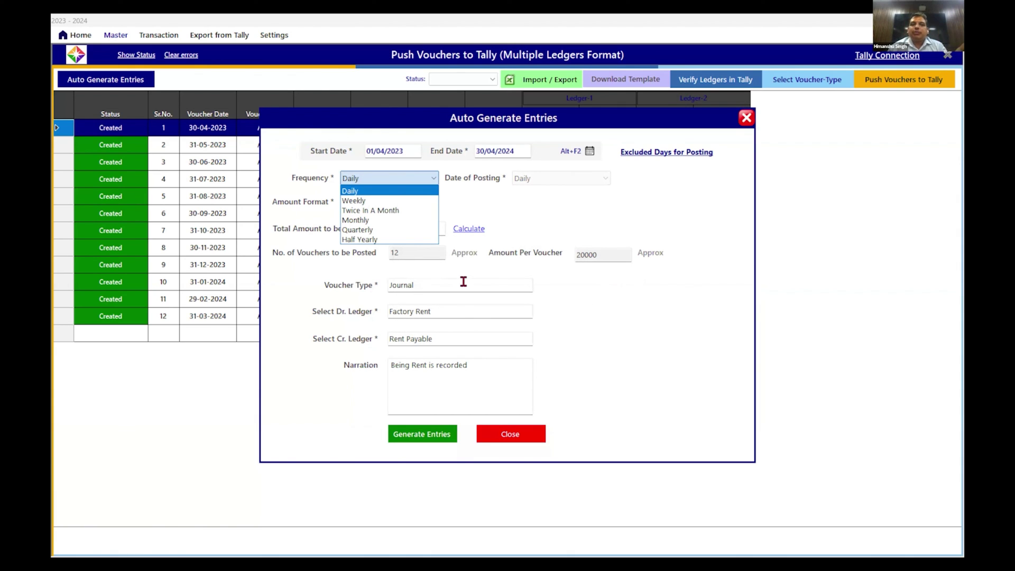
key("Return")
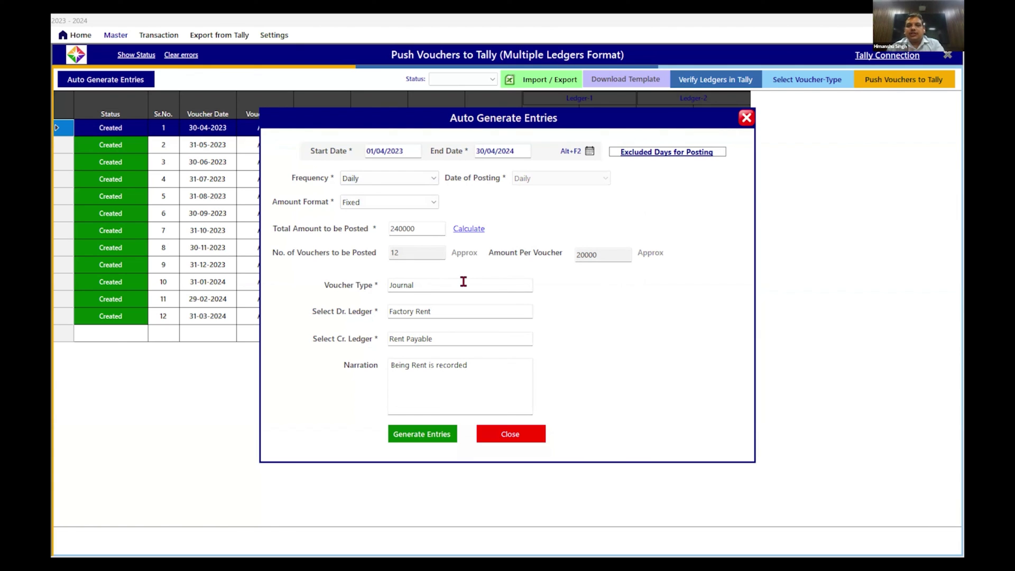
left_click(746, 119)
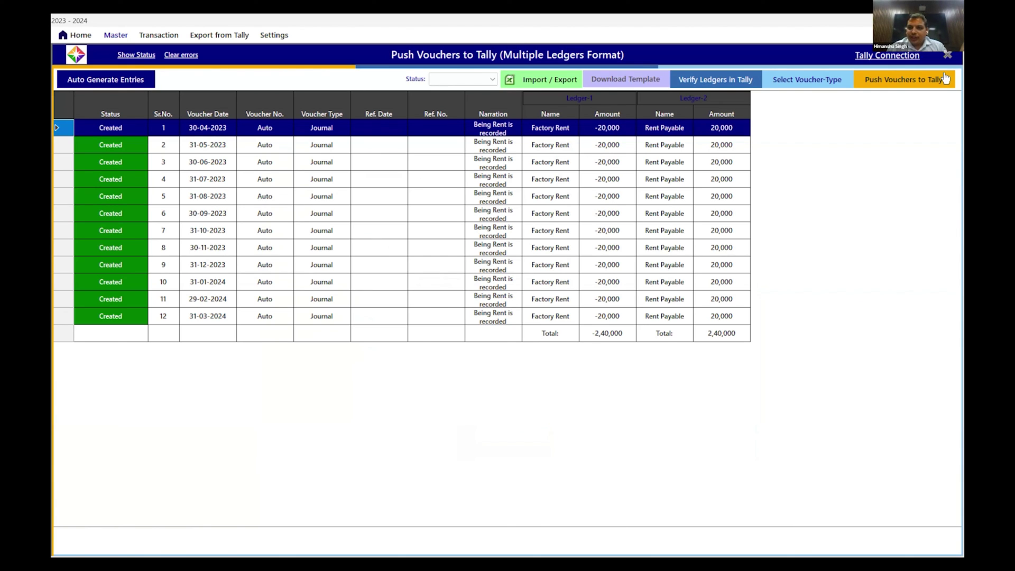
left_click(948, 54)
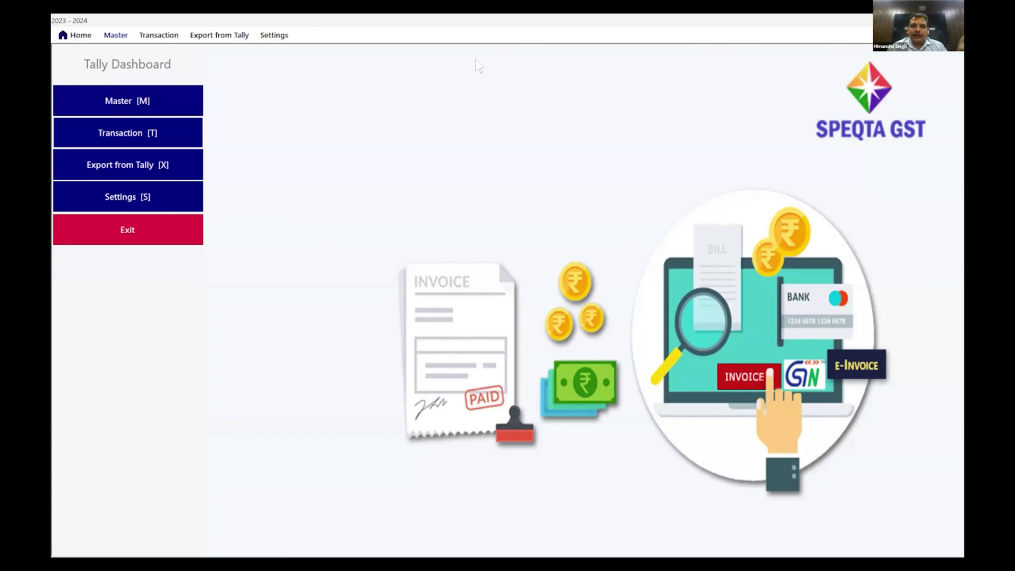